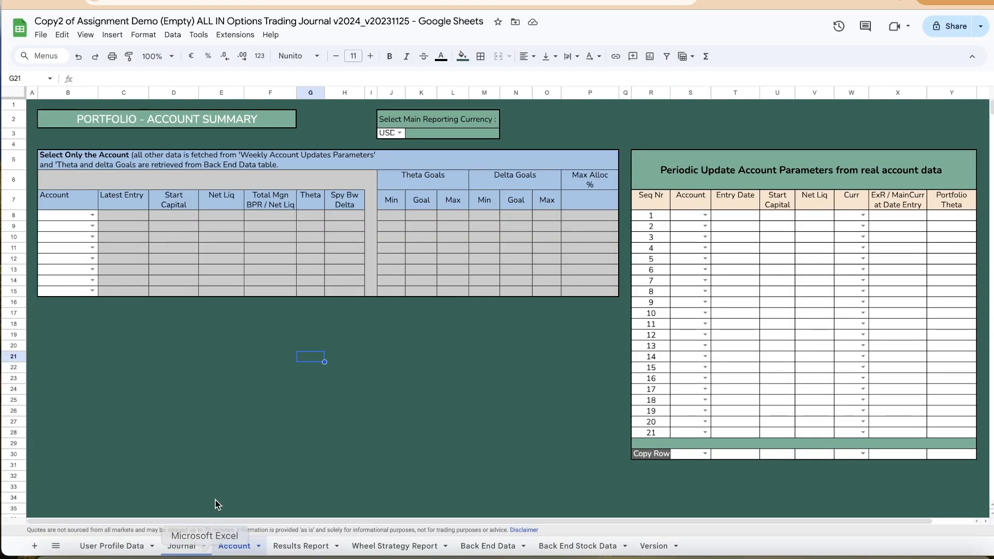
# - Add Trader1 as the first trader ID in the User Profile Data sheet
pyautogui.click(130, 544)
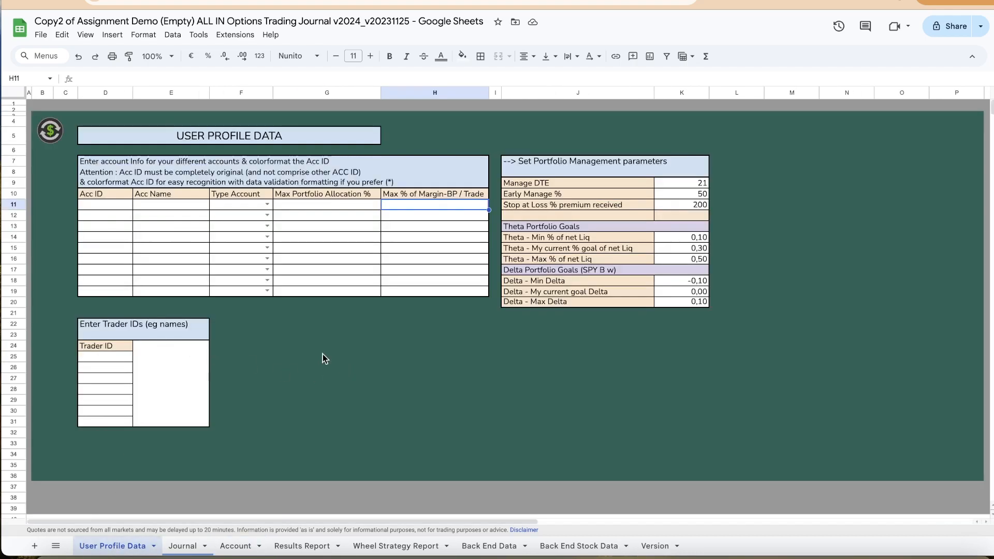
pyautogui.click(99, 356)
pyautogui.write('Trader 1')
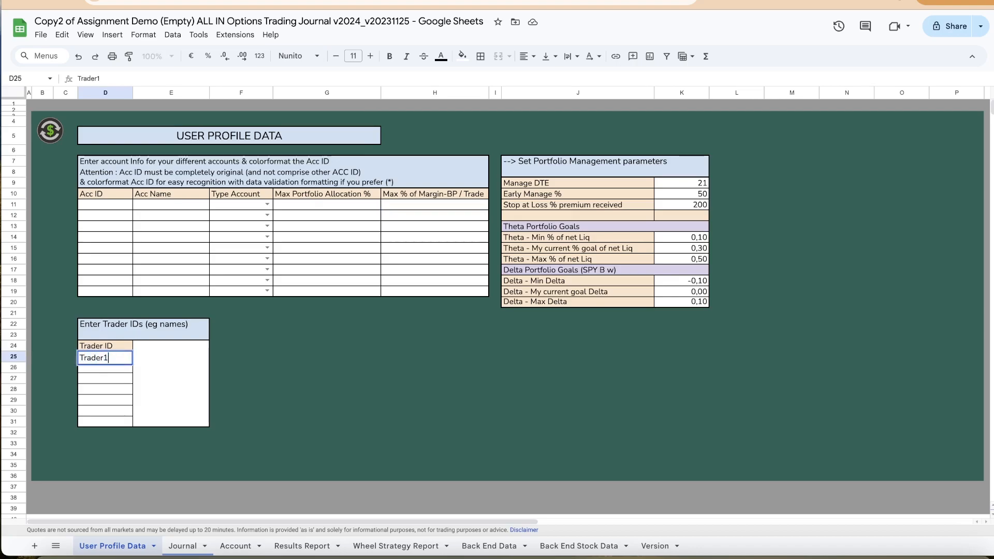
# - Fill the first account row with ID demoaccount, name Acc1 and account type Margin
pyautogui.click(116, 207)
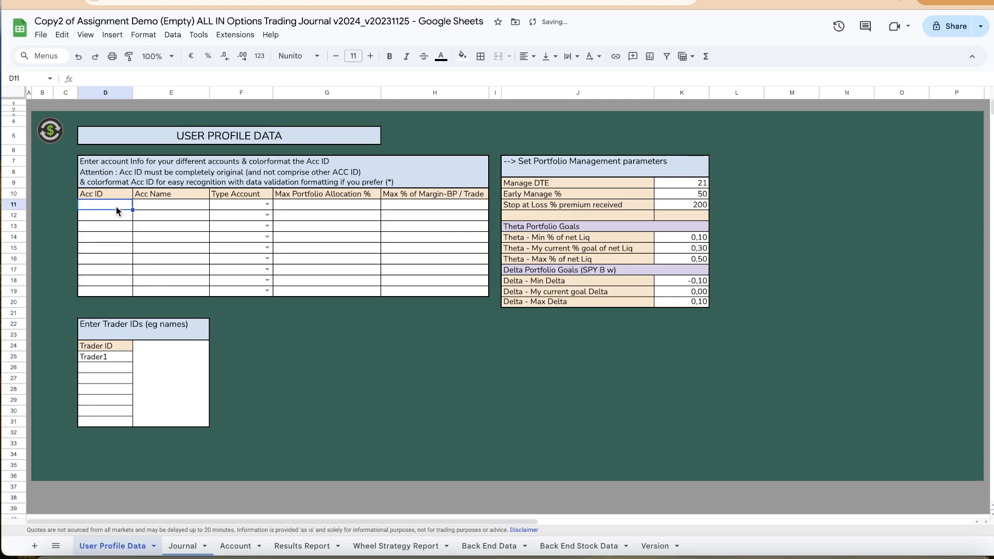
pyautogui.write('demo')
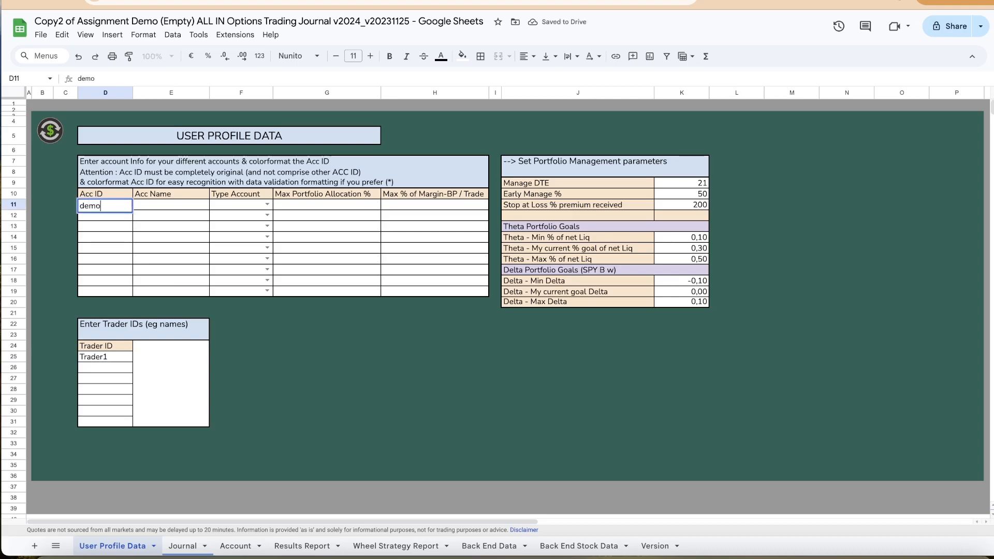
pyautogui.write('account')
pyautogui.click(163, 209)
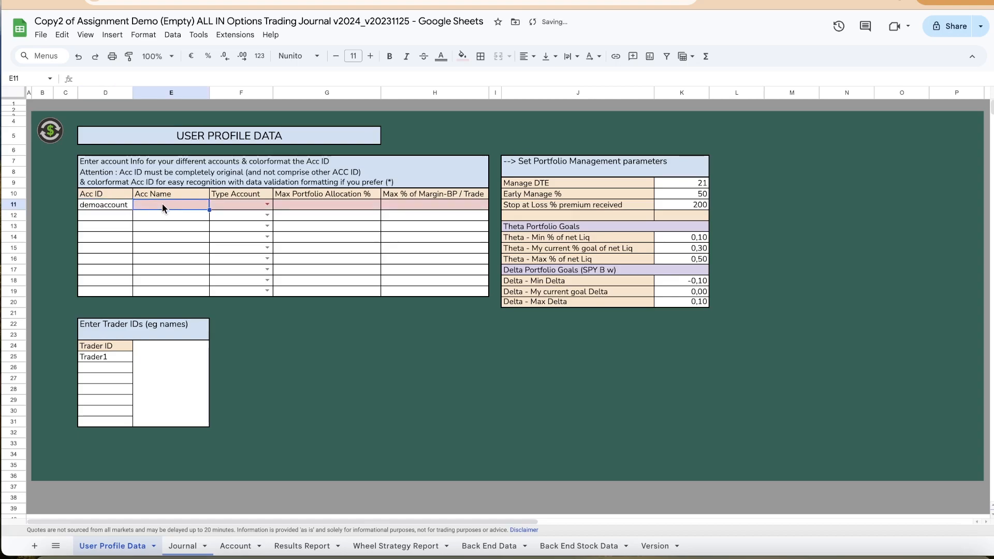
pyautogui.write('Acc1')
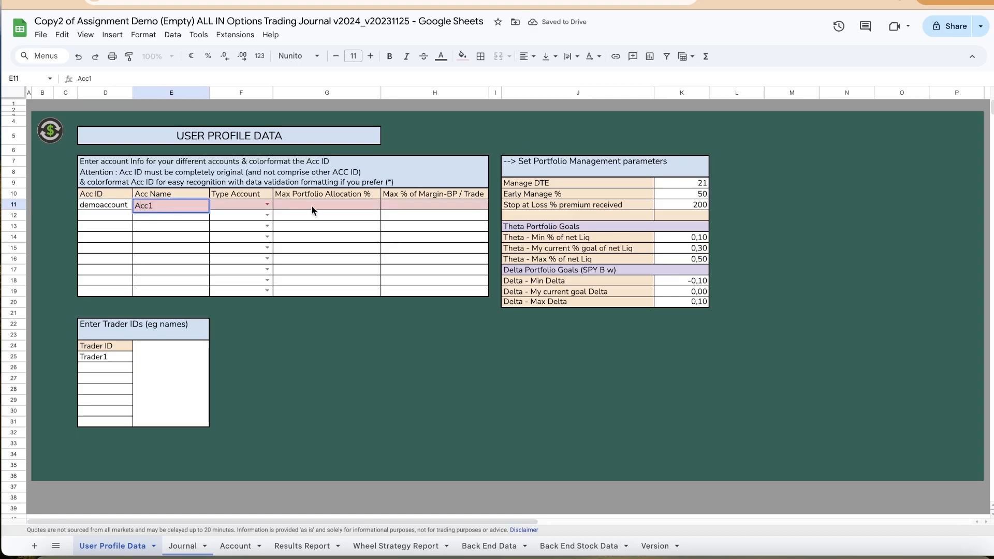
pyautogui.click(267, 205)
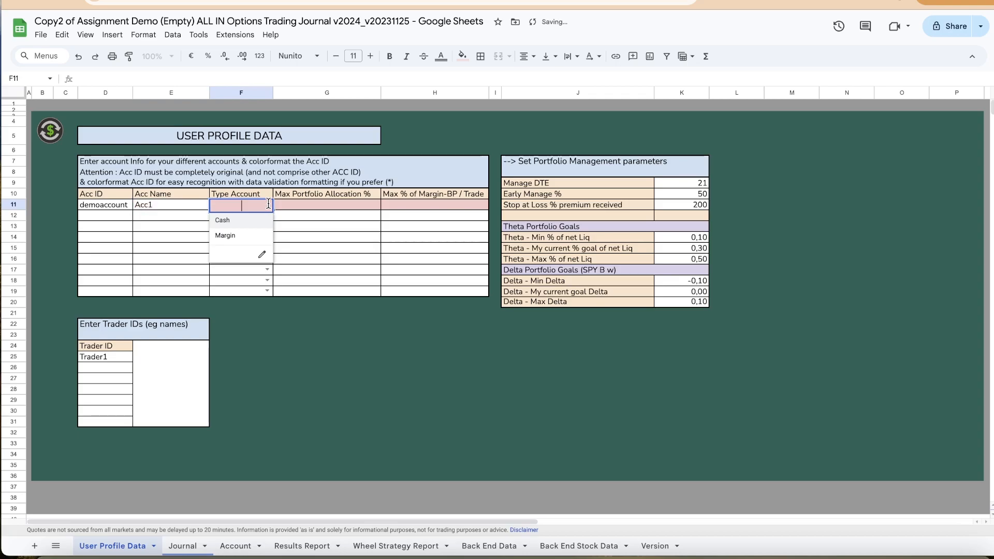
pyautogui.click(228, 236)
# - Set demoaccount's maximum portfolio allocation to 50% and its maximum margin-BP per trade to 10%
pyautogui.click(328, 210)
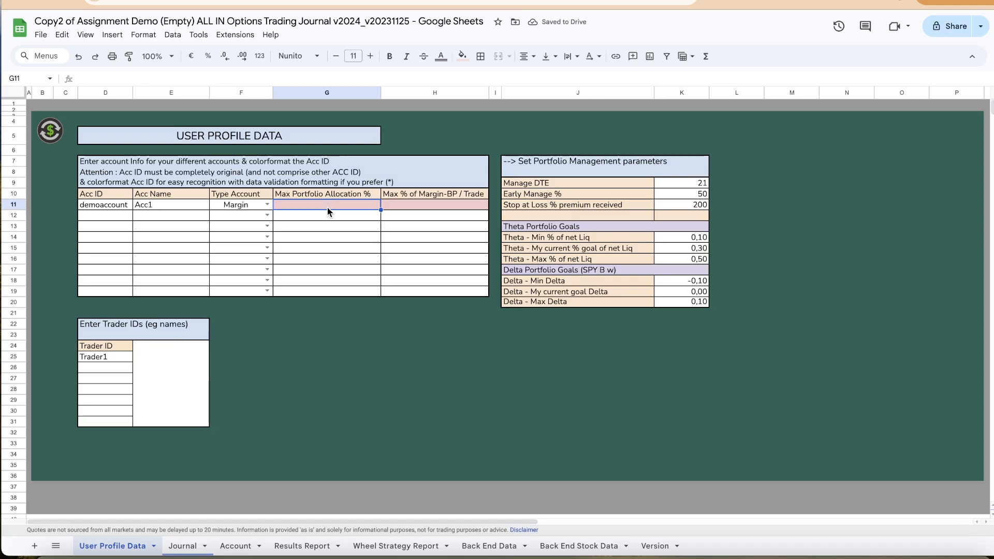
pyautogui.write('50')
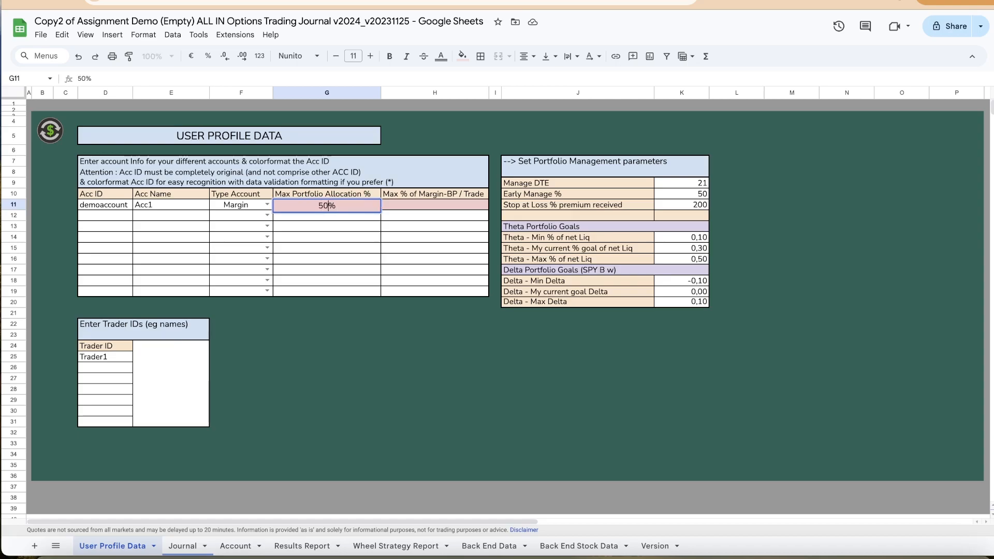
pyautogui.press('Tab')
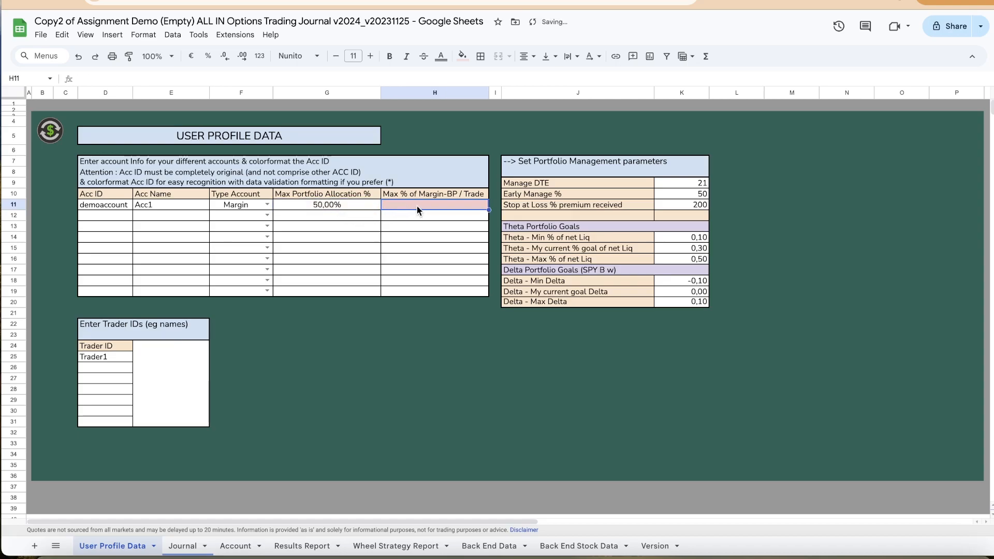
pyautogui.write('10')
pyautogui.press('Tab')
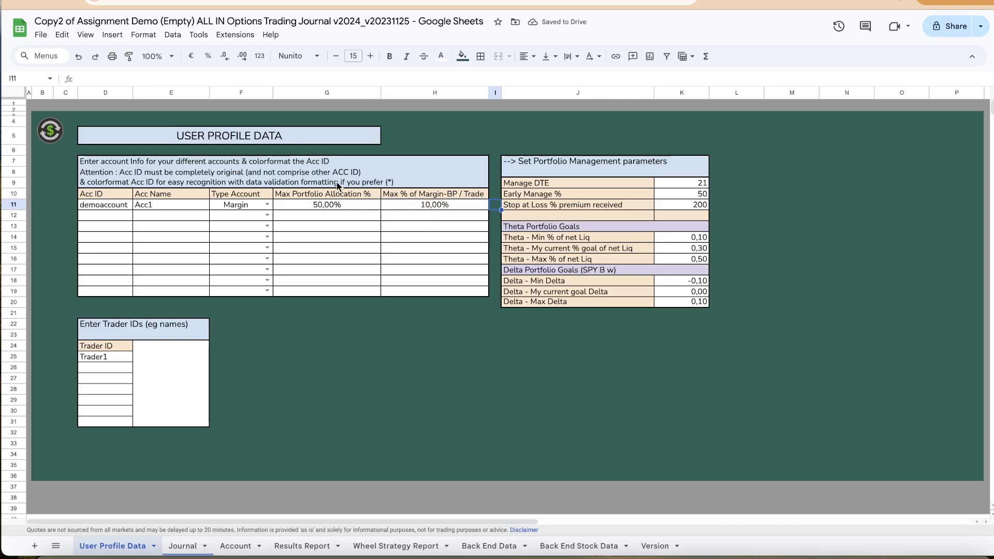
# - Choose demoaccount in the first row of the Account sheet's portfolio summary
pyautogui.click(243, 545)
pyautogui.click(92, 215)
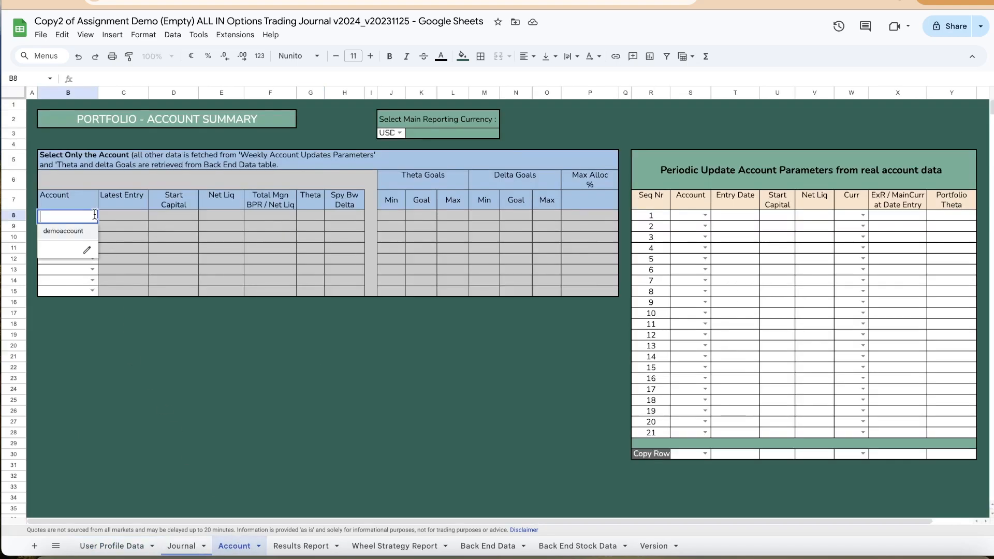
pyautogui.click(65, 228)
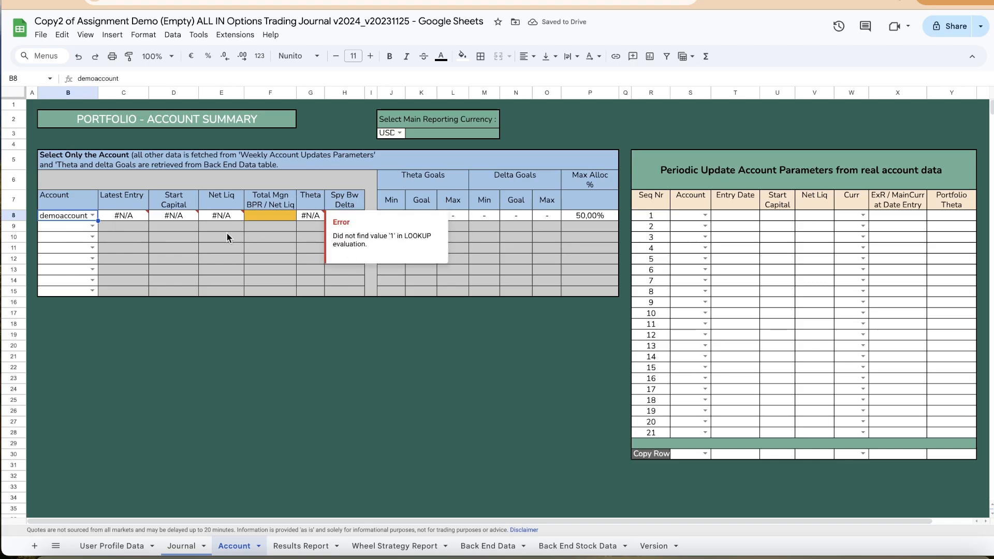
# - Start periodic update row 1 with account demoaccount and entry date 01/01/2024
pyautogui.click(705, 216)
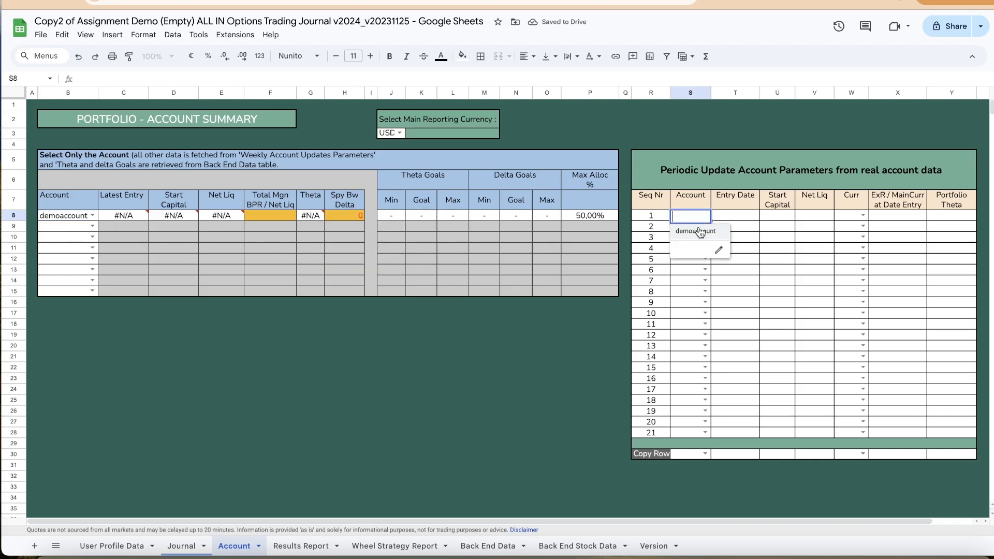
pyautogui.click(698, 228)
pyautogui.click(738, 215)
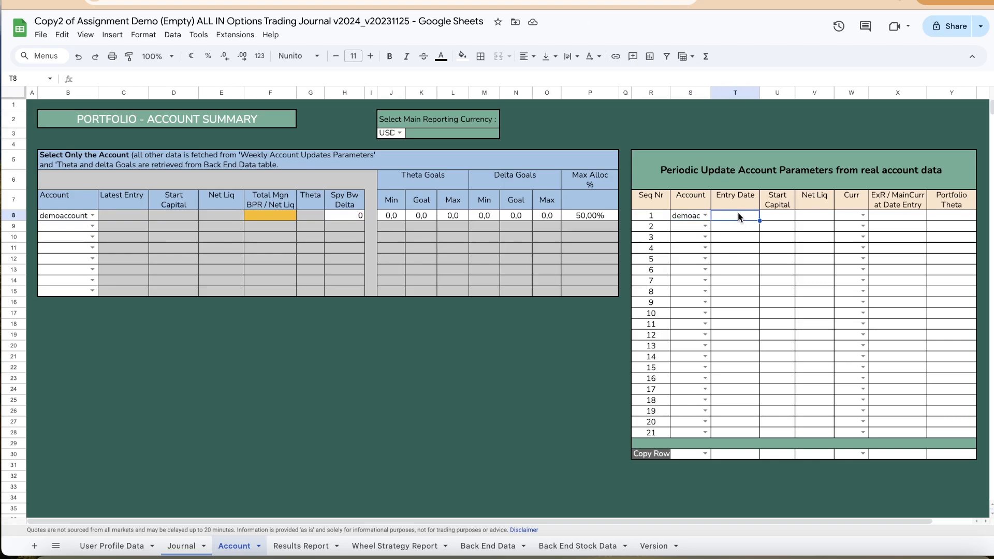
pyautogui.write('1/')
pyautogui.write('01/2024')
pyautogui.press('Tab')
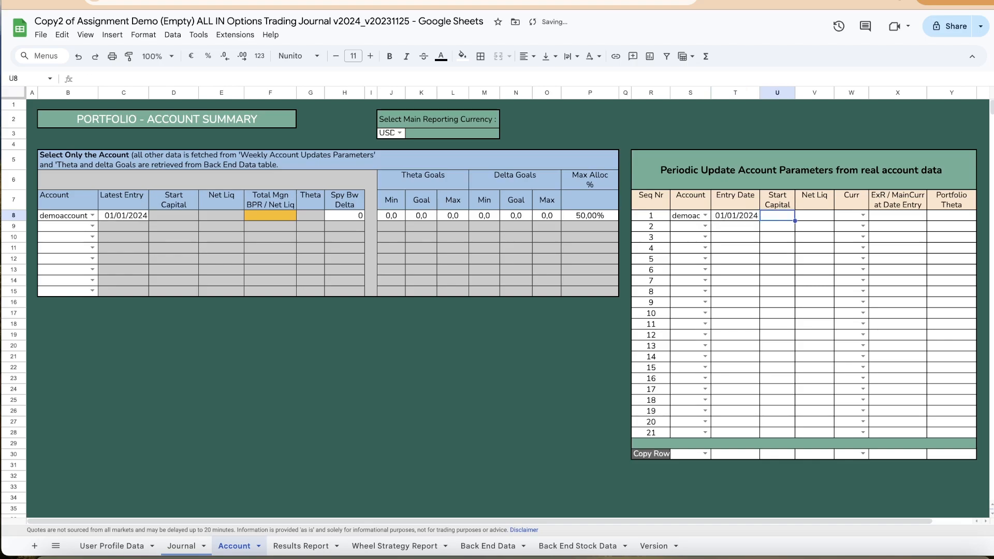
# - Enter 25000 as both the start capital and the net liq in periodic update row 1
pyautogui.write('25000')
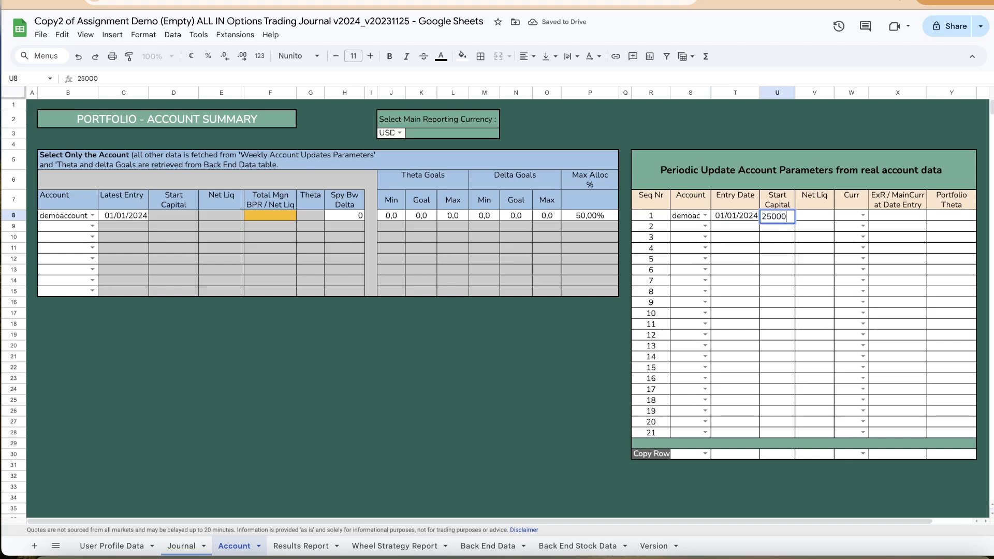
pyautogui.press('Tab')
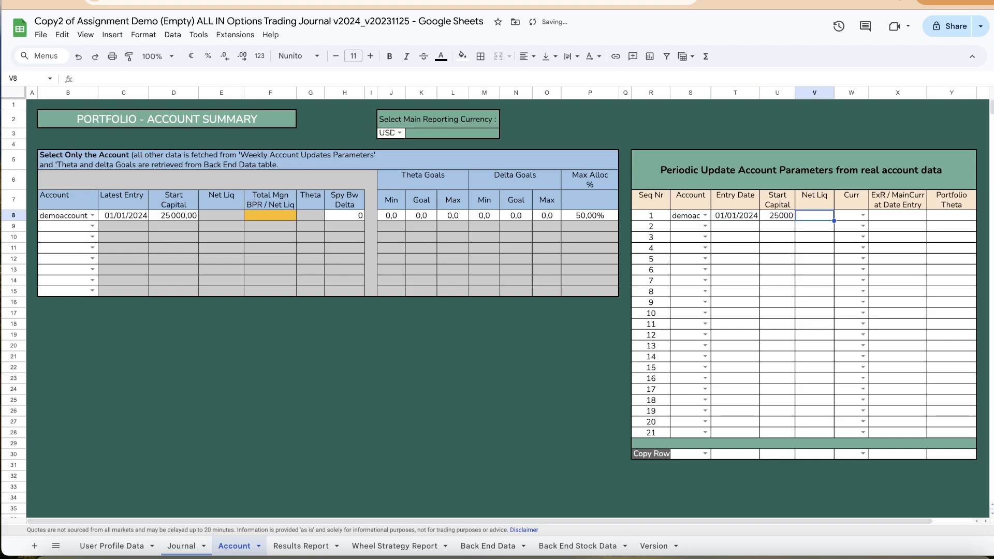
pyautogui.write('2500')
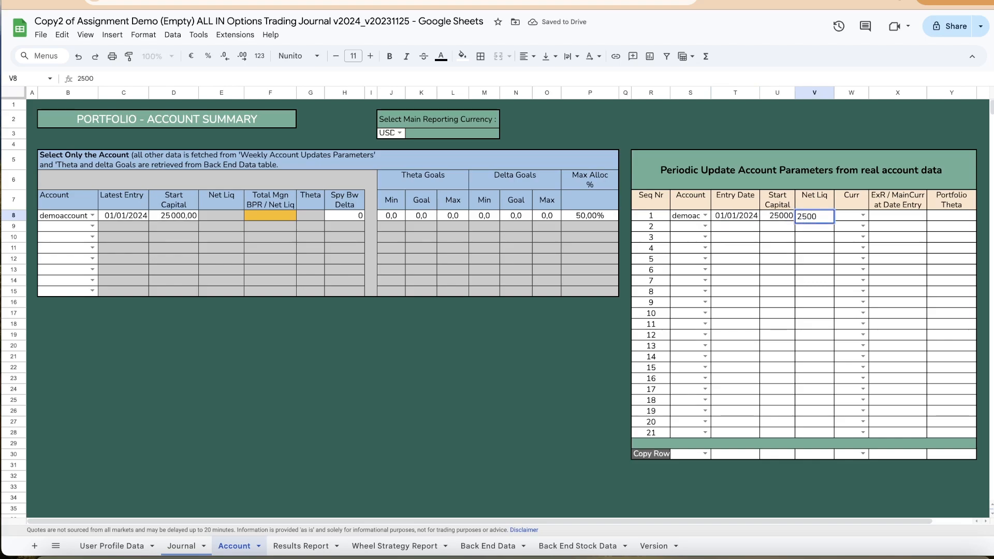
pyautogui.write('0')
pyautogui.press('Tab')
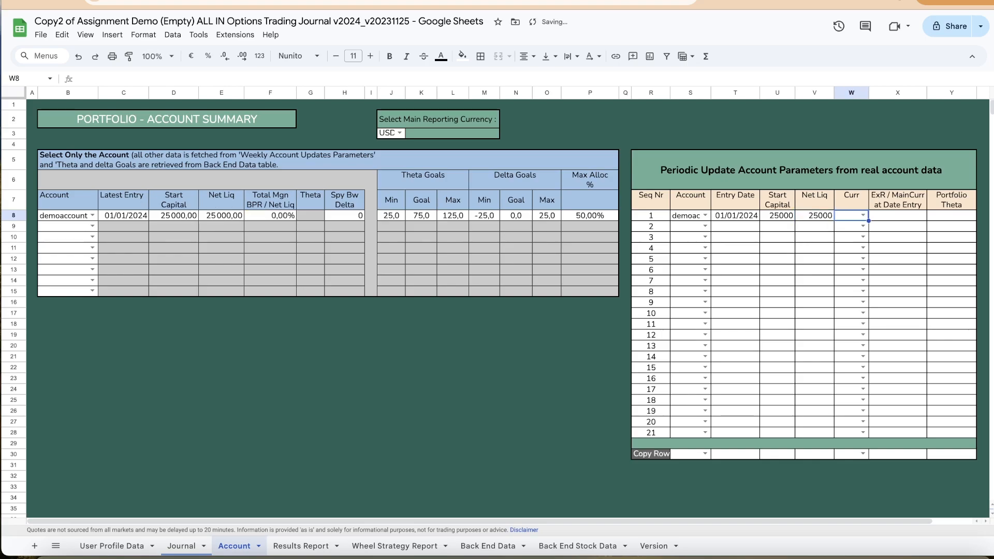
# - Complete periodic update row 1 with currency USD, exchange rate 1 and portfolio theta 0
pyautogui.click(861, 215)
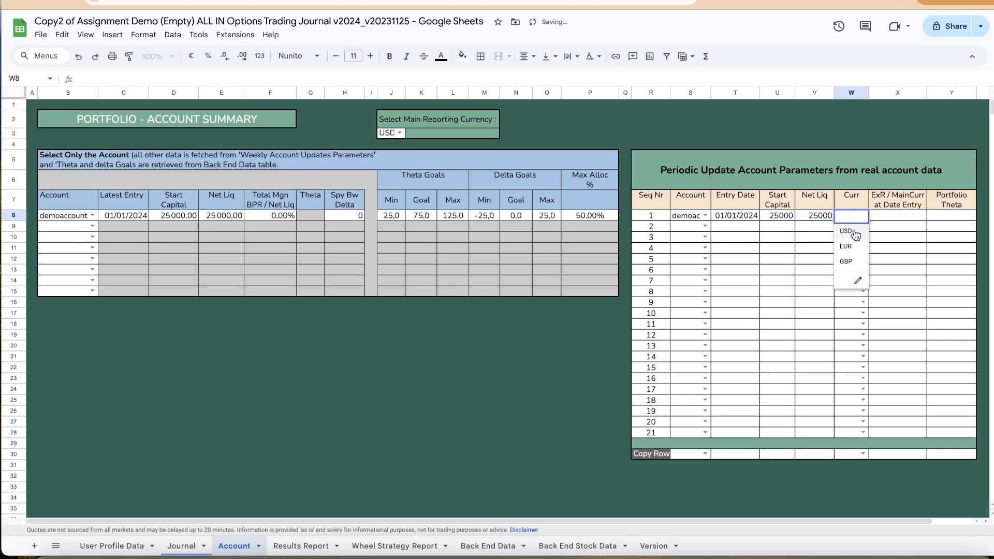
pyautogui.click(849, 232)
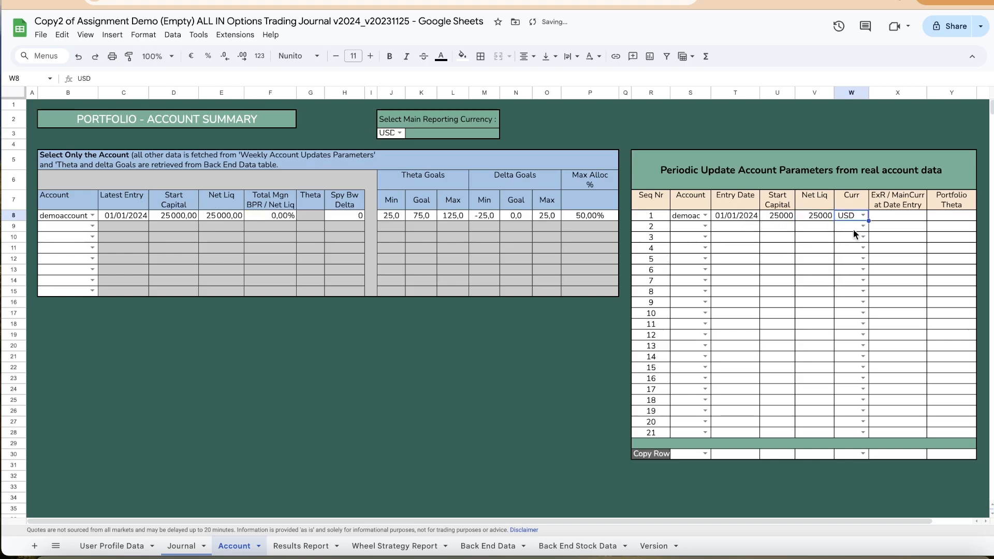
pyautogui.click(905, 218)
pyautogui.write('1')
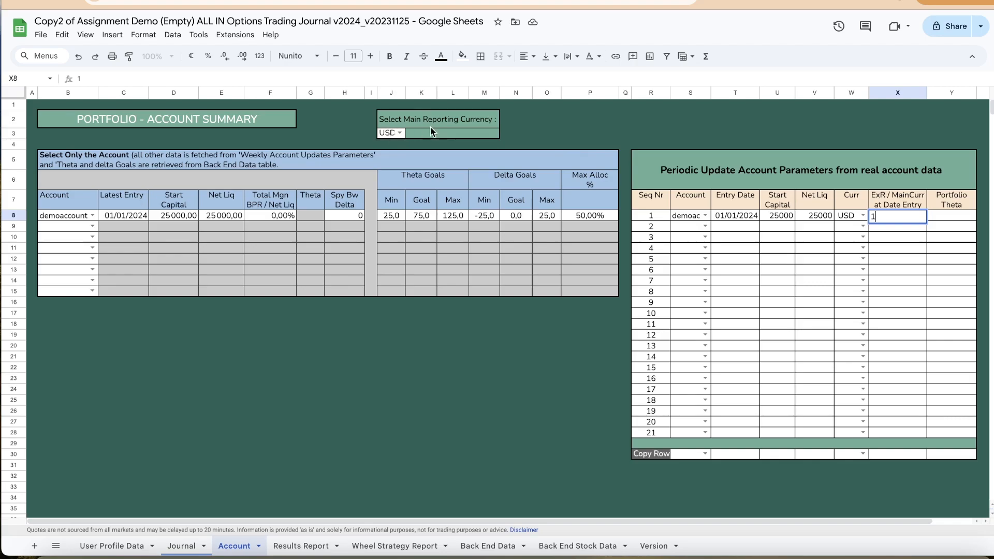
pyautogui.click(940, 218)
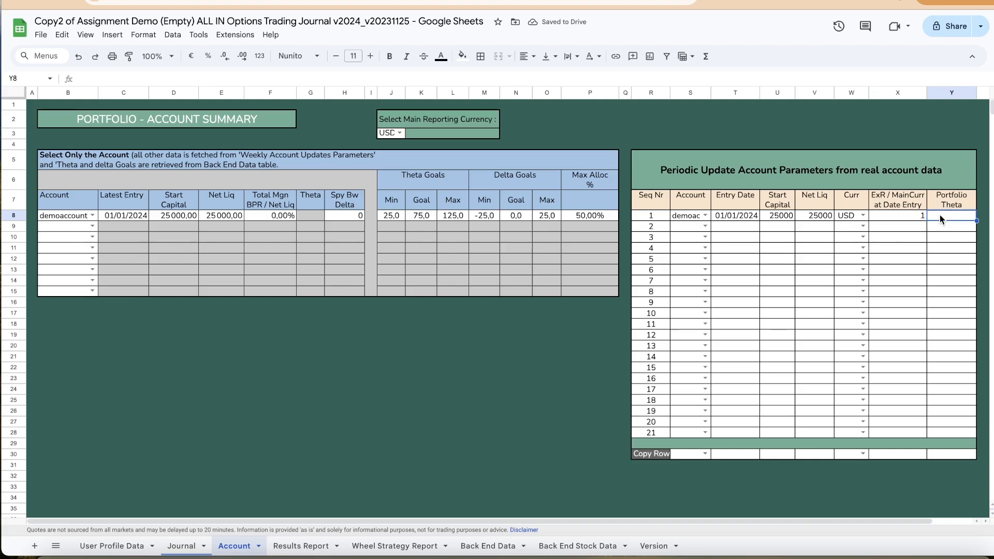
pyautogui.write('0')
pyautogui.click(590, 378)
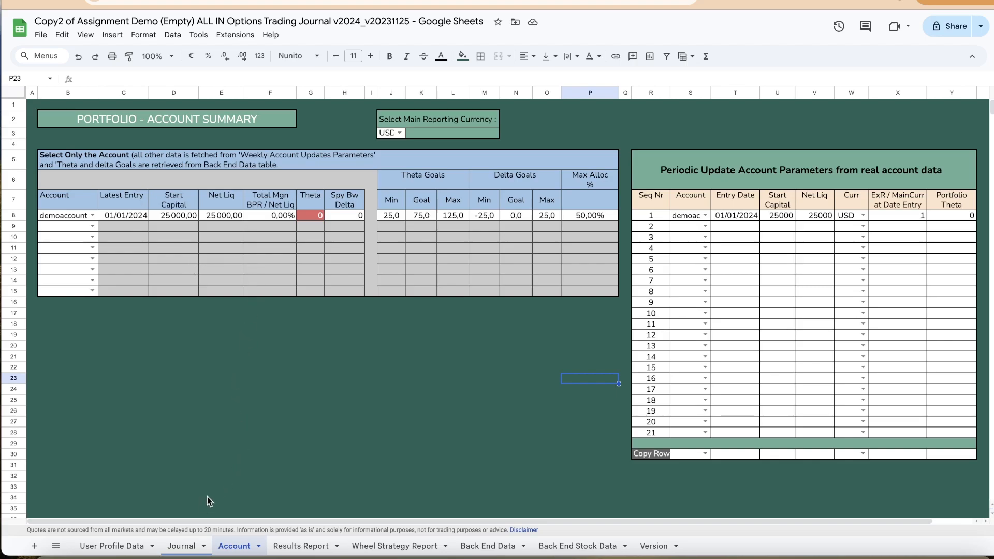
# - Begin entry 1 in the Journal sheet with action STO, trader Trader1 and account demoaccount
pyautogui.click(182, 548)
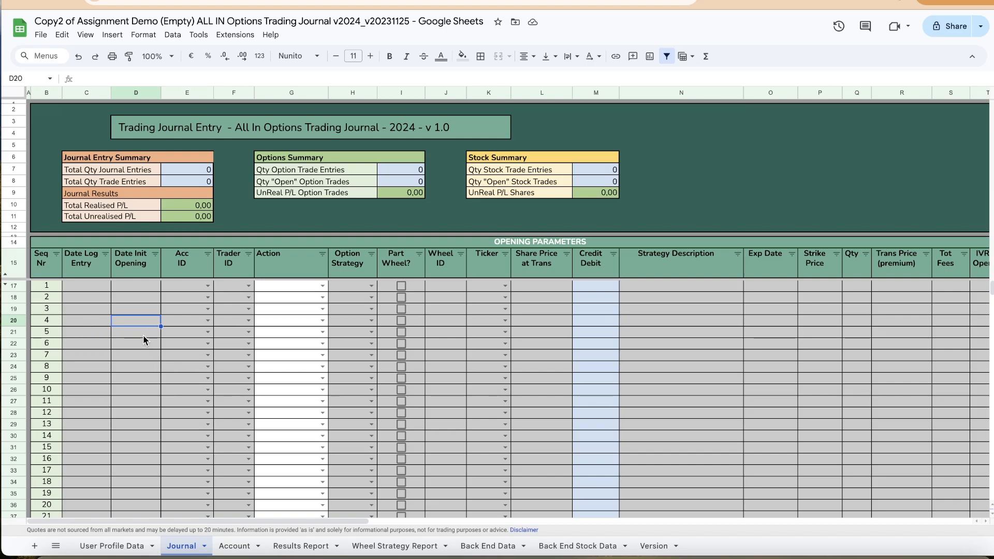
pyautogui.click(320, 285)
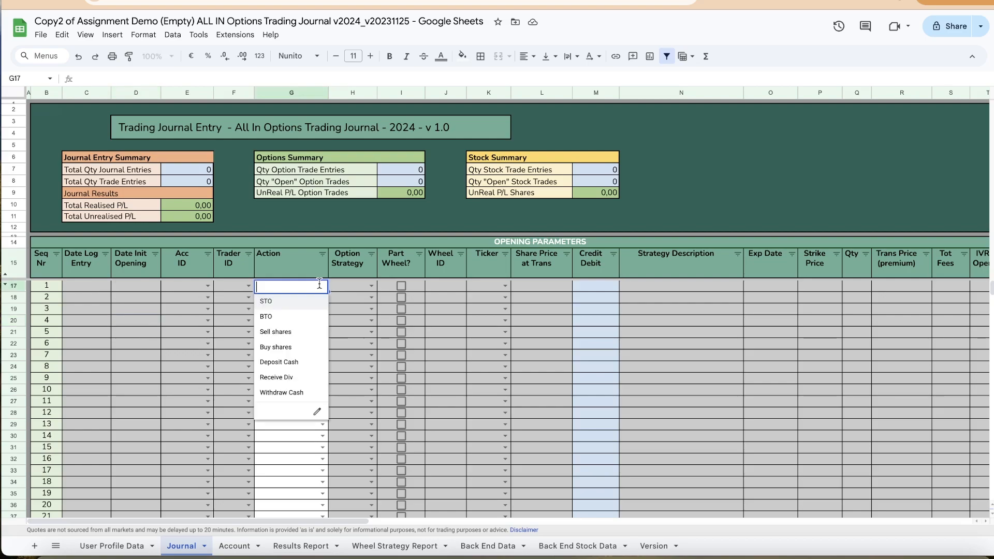
pyautogui.click(265, 302)
pyautogui.click(249, 286)
pyautogui.click(230, 301)
pyautogui.click(208, 286)
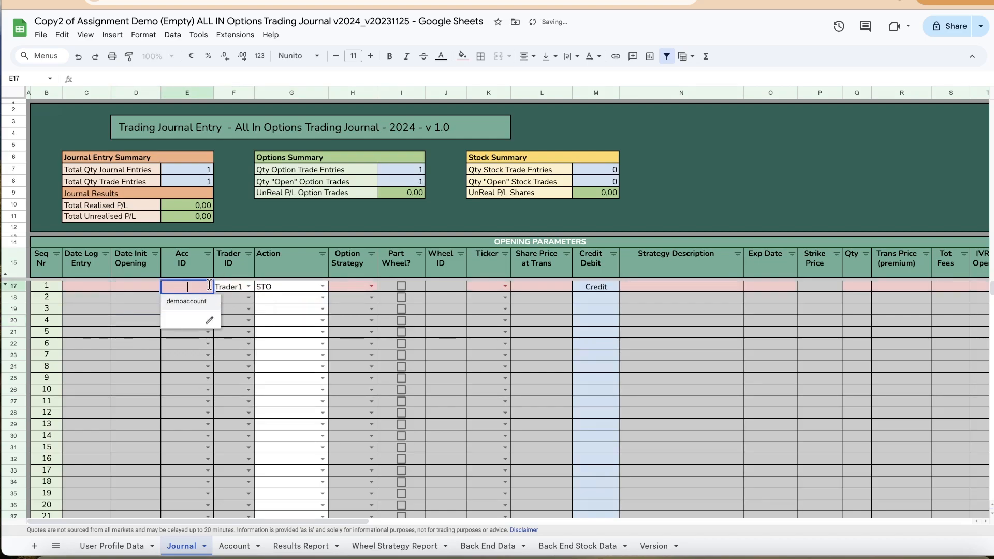
pyautogui.click(184, 303)
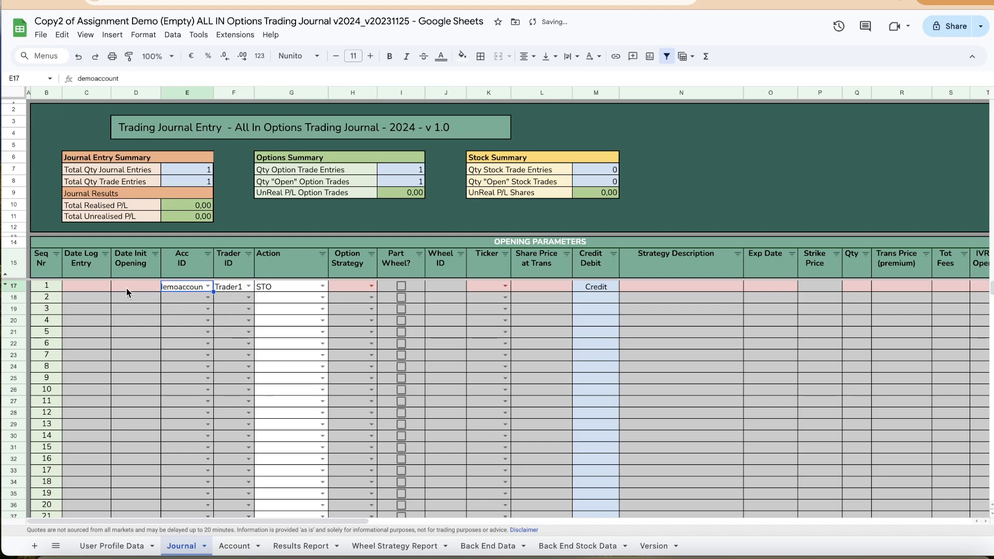
# - Set the log entry date and initial opening date of journal entry 1 to 02/01/2024
pyautogui.doubleClick(88, 285)
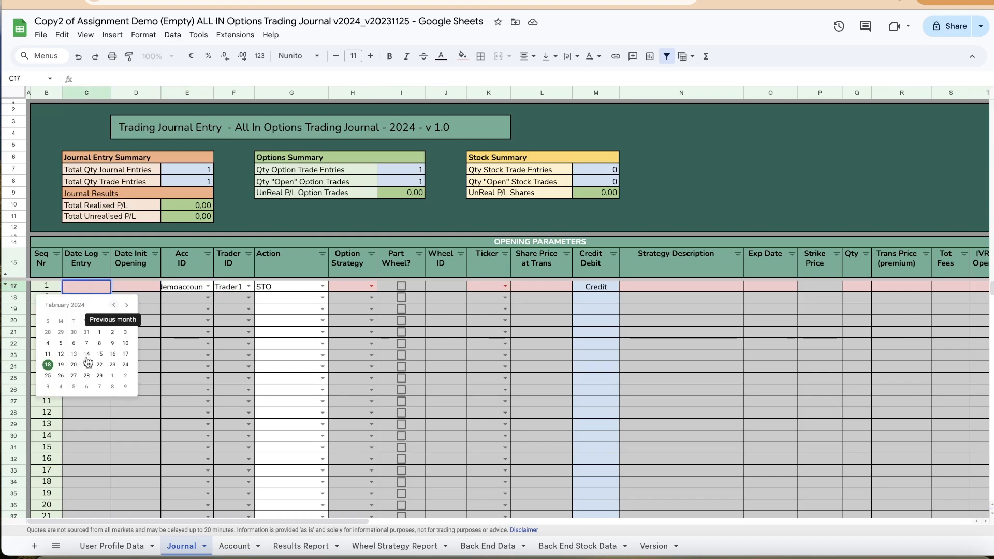
pyautogui.click(114, 307)
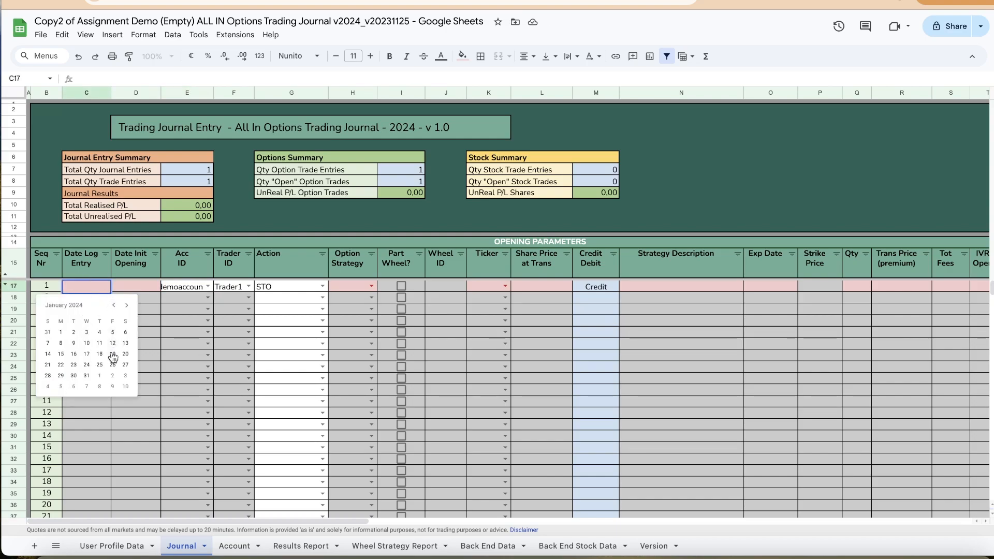
pyautogui.click(74, 333)
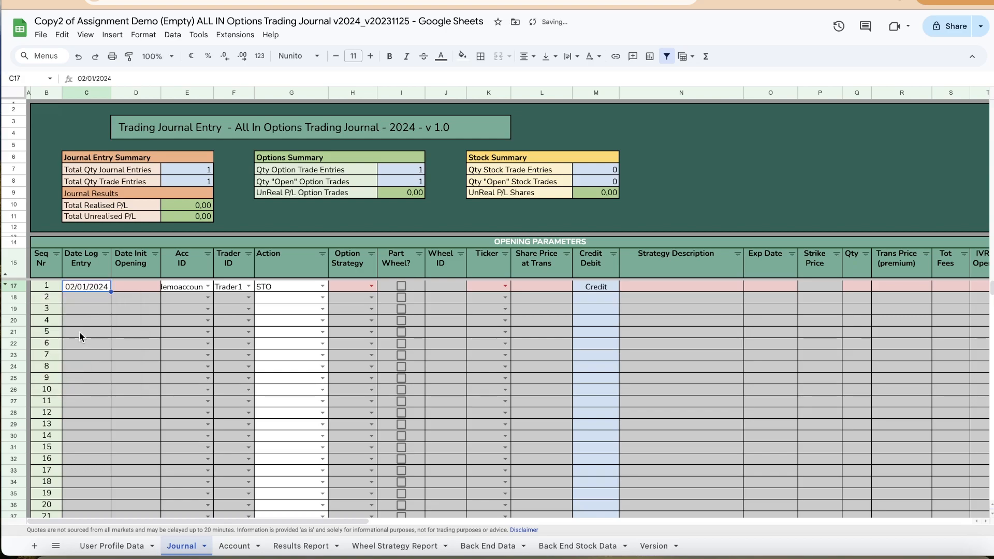
pyautogui.doubleClick(143, 292)
pyautogui.click(123, 336)
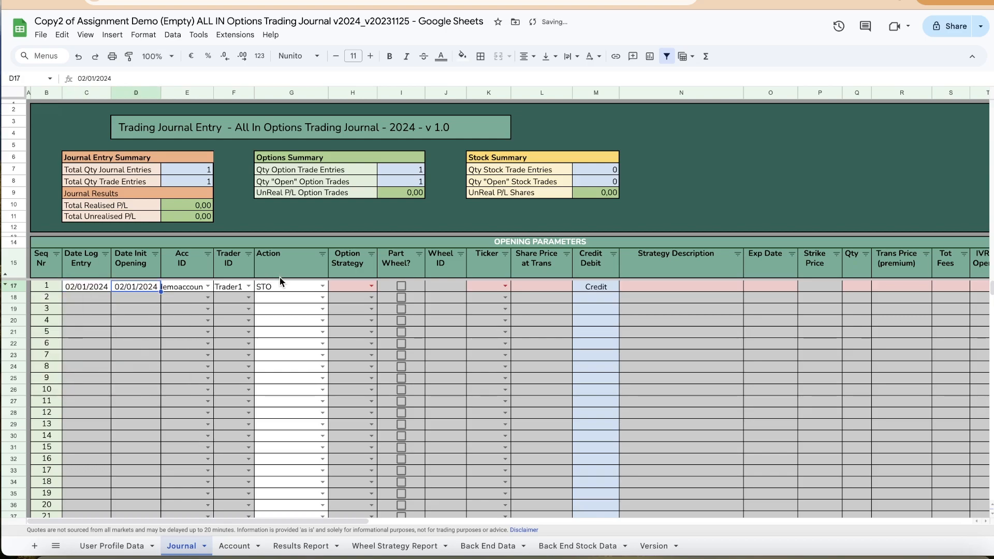
# - Set journal entry 1's option strategy to CSP and its ticker to INTC
pyautogui.click(371, 286)
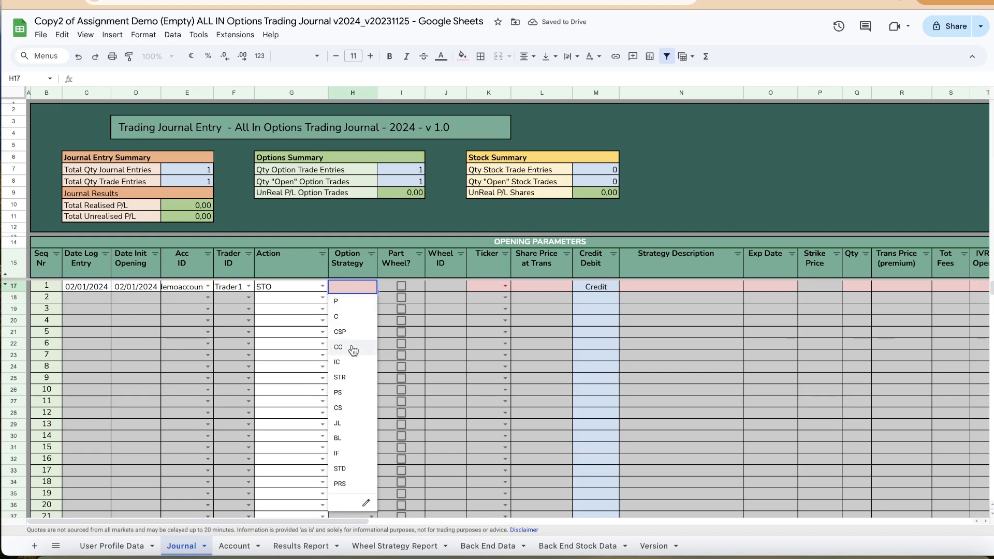
pyautogui.click(338, 332)
pyautogui.click(506, 288)
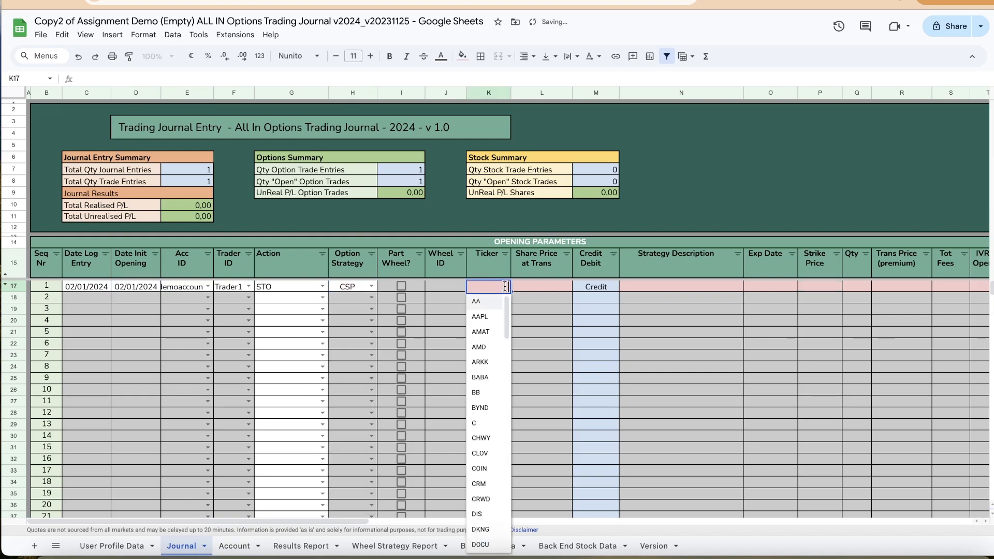
pyautogui.write('INTC')
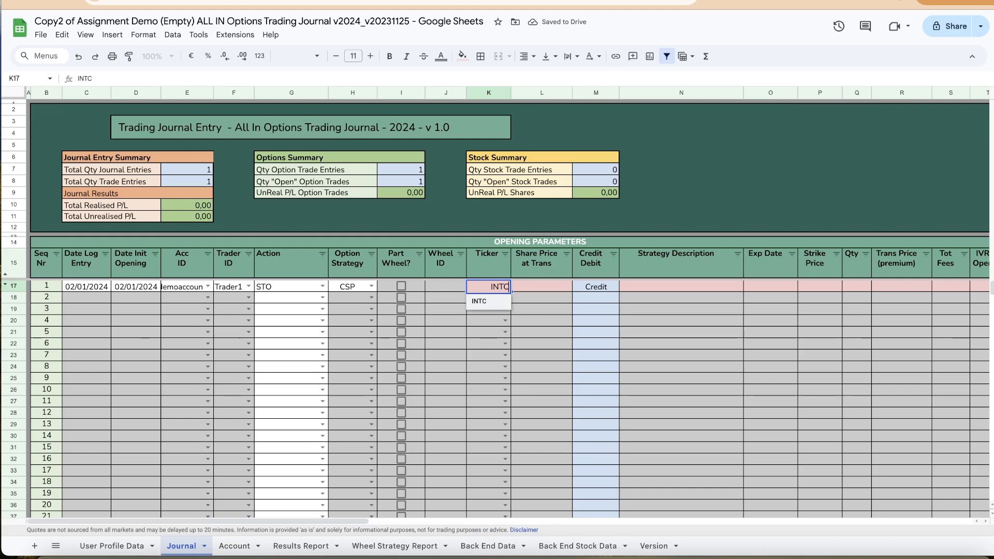
pyautogui.press('Tab')
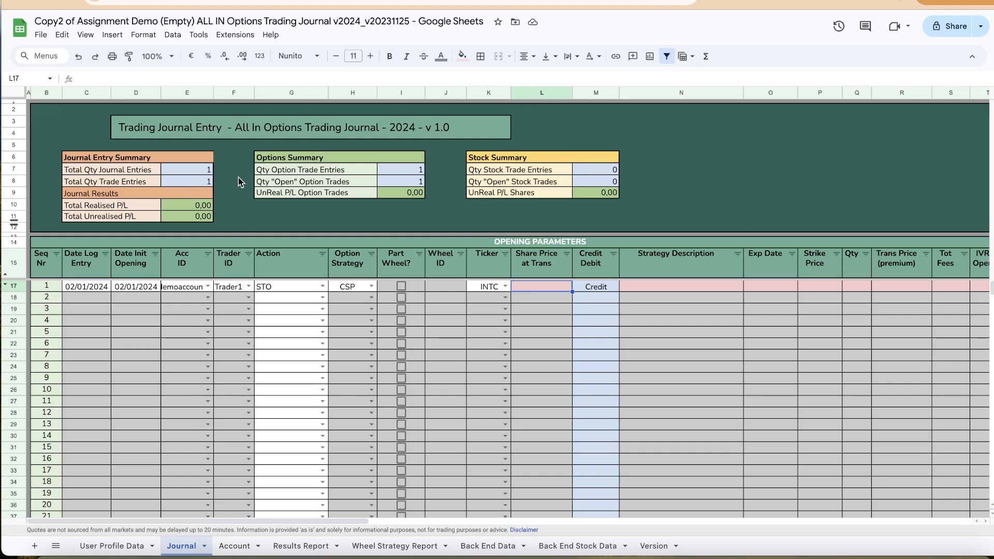
# - Enter a share price at transaction of 45 and the strategy description "CSP 45" for entry 1
pyautogui.doubleClick(533, 287)
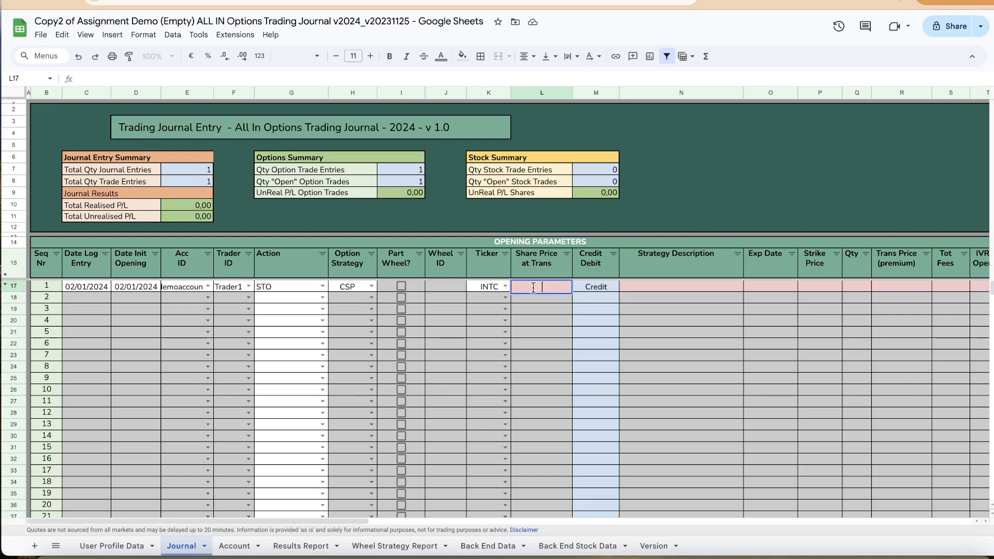
pyautogui.write('45')
pyautogui.press('Tab')
pyautogui.press('Tab')
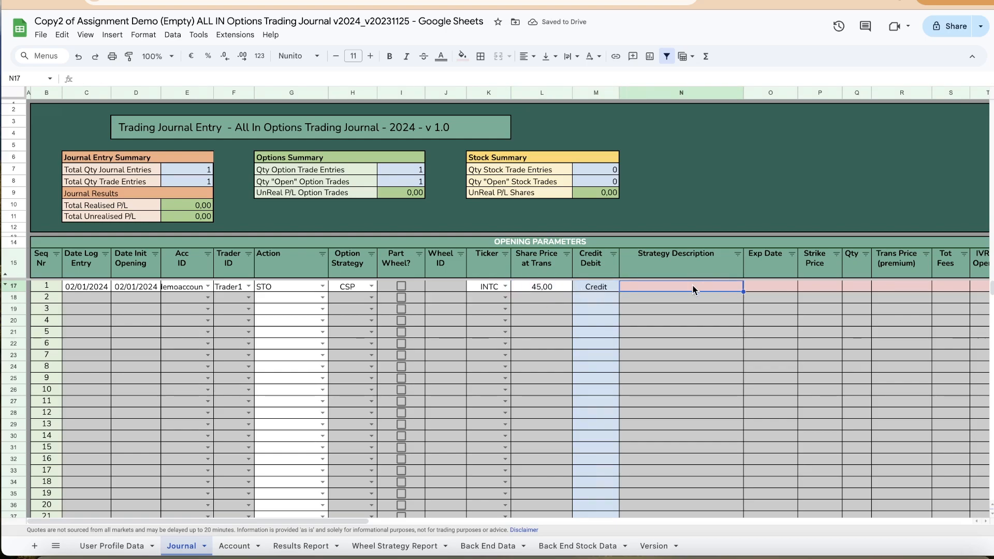
pyautogui.write('CS')
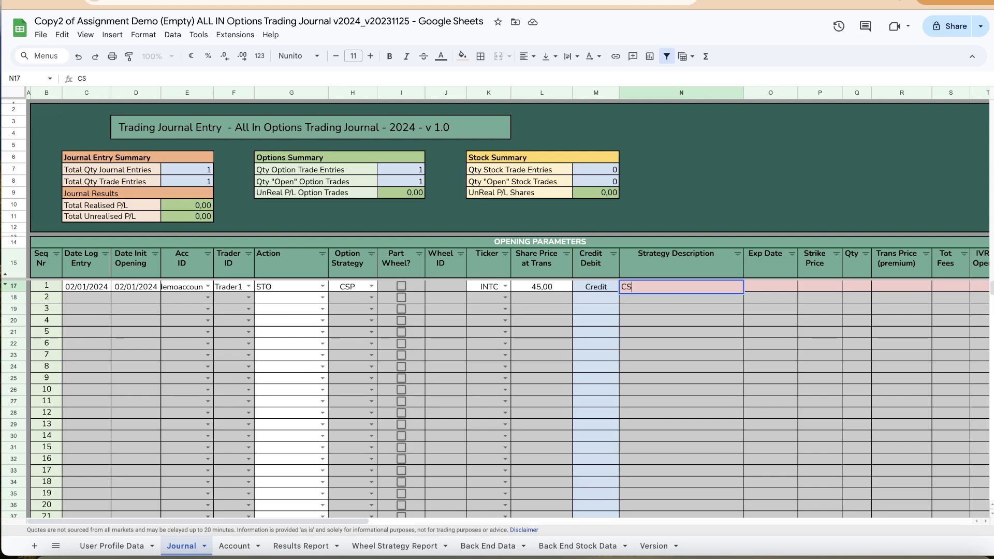
pyautogui.write('P 45')
# - Set the expiration date of journal entry 1 to 09/02/2024
pyautogui.doubleClick(772, 284)
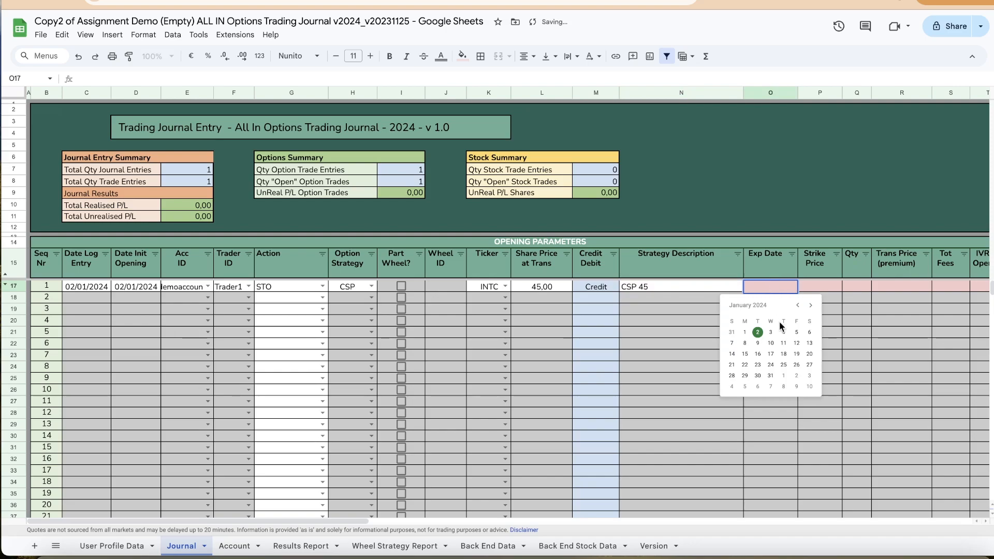
pyautogui.click(811, 305)
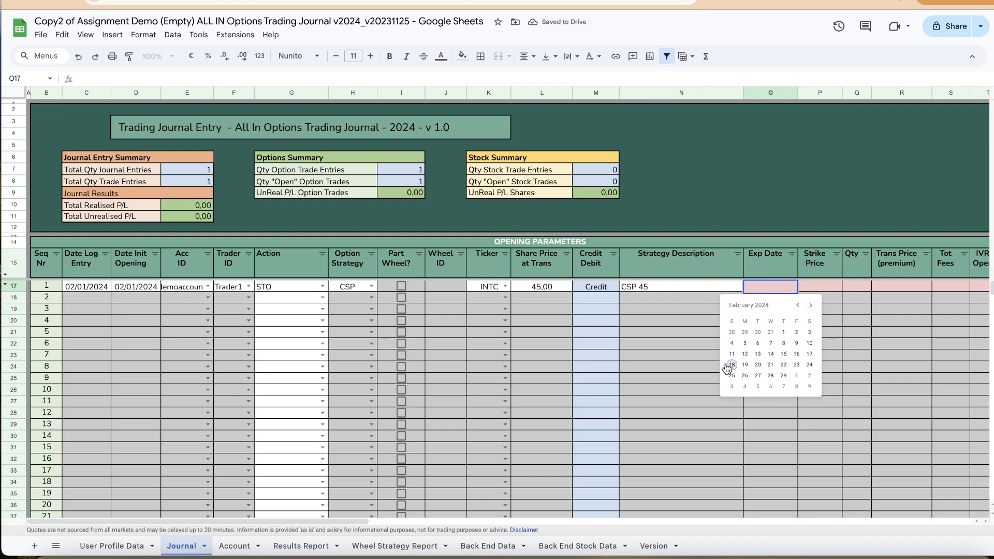
pyautogui.click(796, 343)
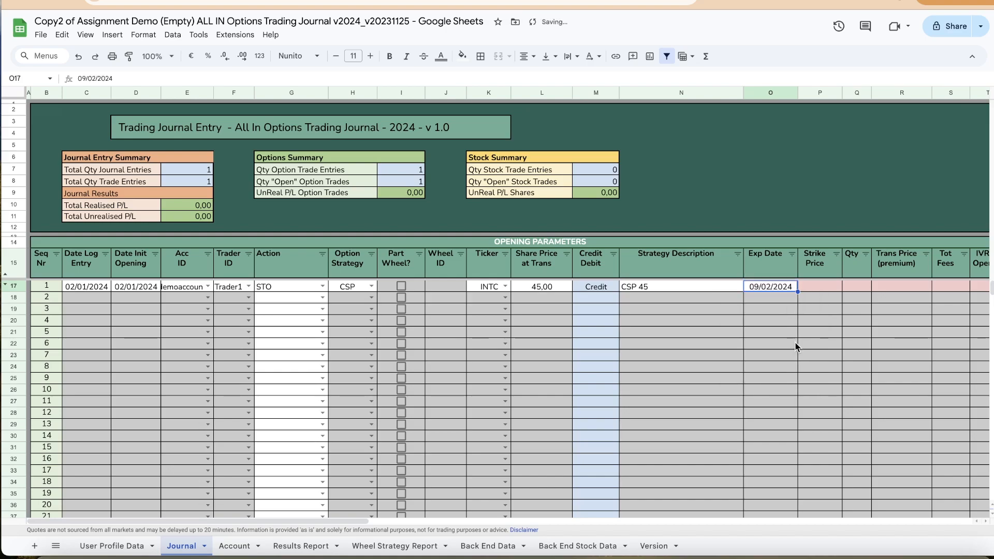
# - Correct the strategy description of entry 1 to "CSP 40"
pyautogui.click(817, 286)
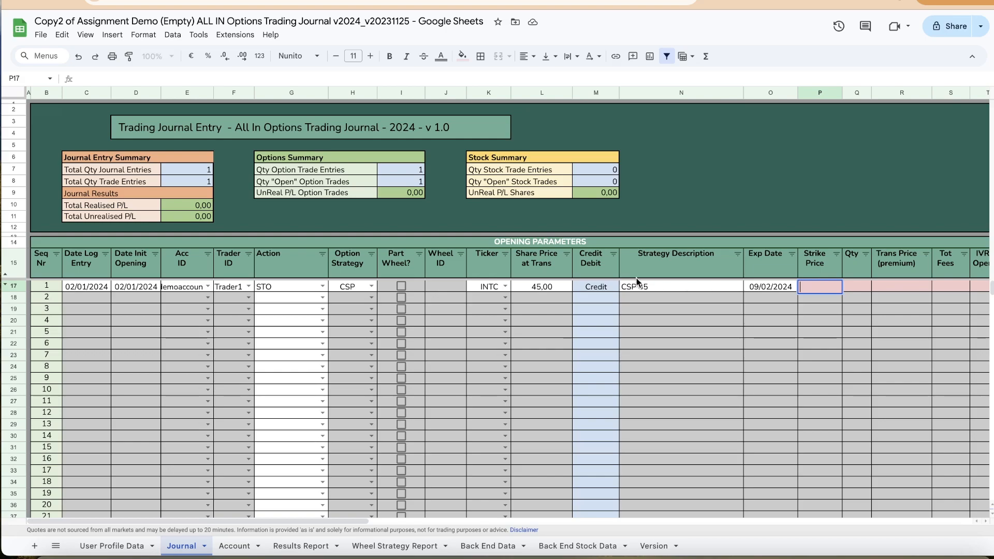
pyautogui.doubleClick(660, 288)
pyautogui.press('BackSpace')
pyautogui.write('0')
# - Enter a strike price of 40 and an opening quantity of 1 for journal entry 1
pyautogui.click(816, 288)
pyautogui.write('40')
pyautogui.press('Tab')
pyautogui.write('1')
pyautogui.press('Tab')
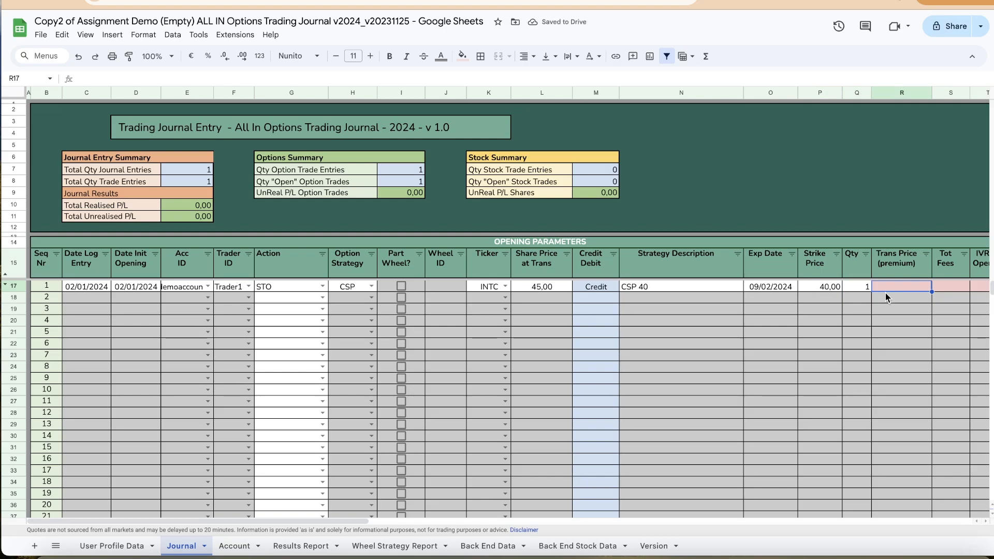
# - Enter a premium of 2,50 and total fees of 2 in the opening parameters of entry 1
pyautogui.write('2')
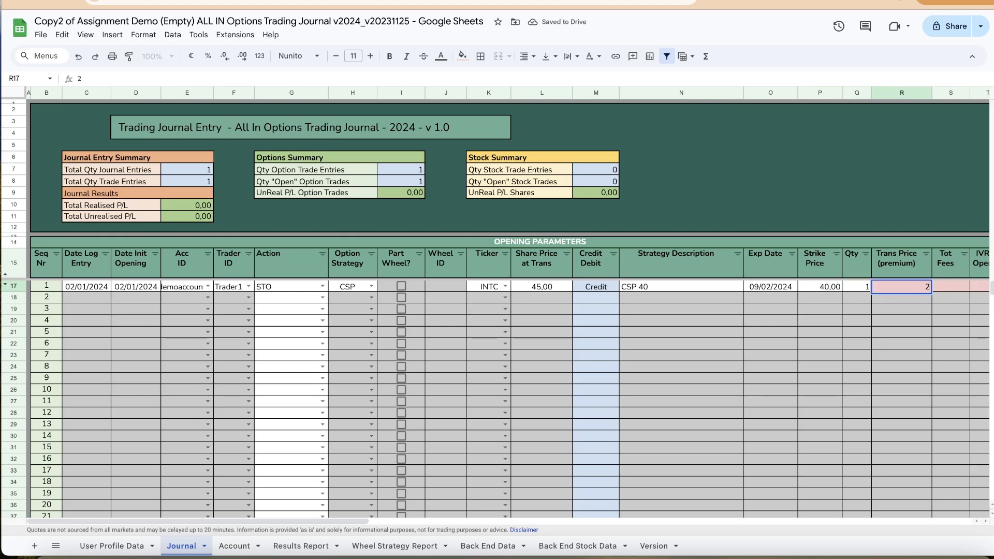
pyautogui.write(',50')
pyautogui.press('Tab')
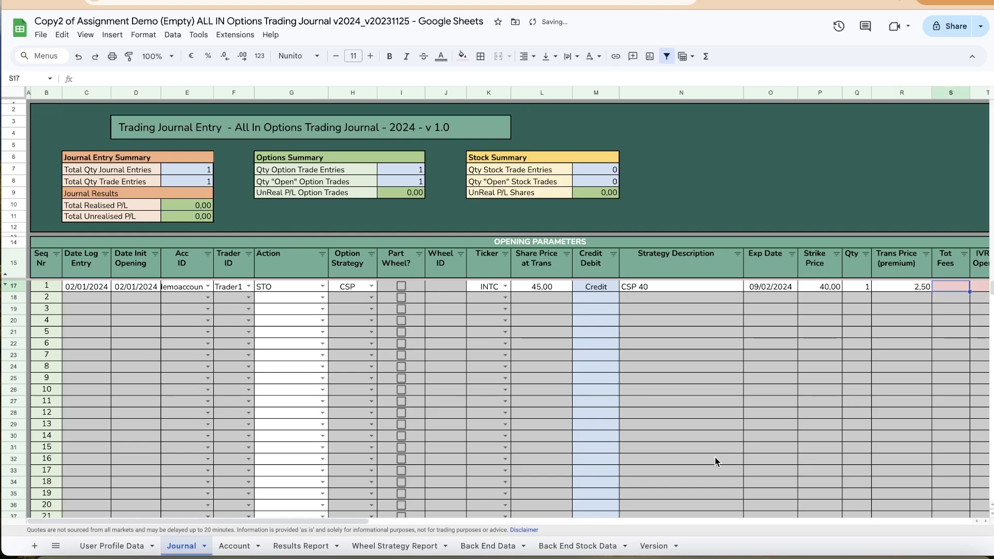
pyautogui.moveTo(359, 522); pyautogui.dragTo(527, 523)
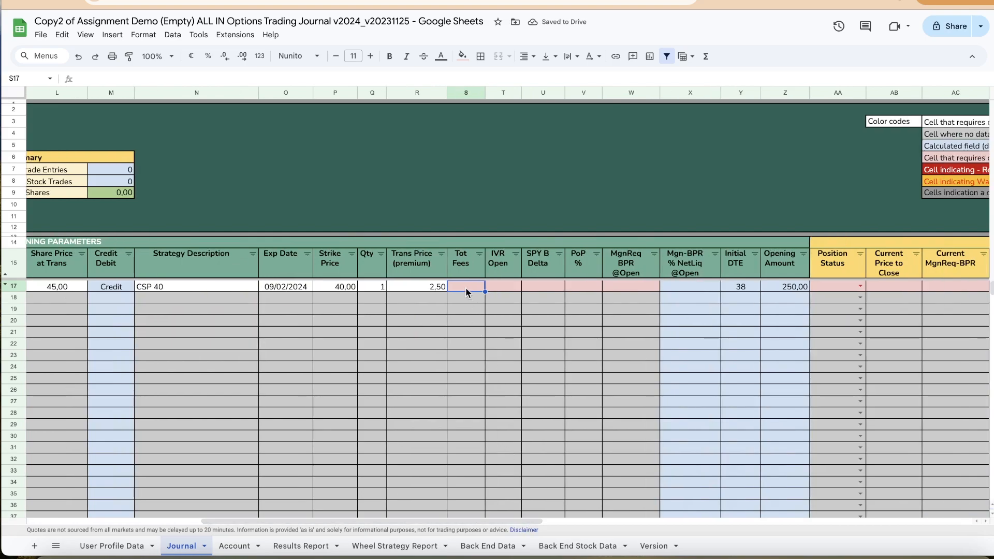
pyautogui.write('2')
pyautogui.press('Tab')
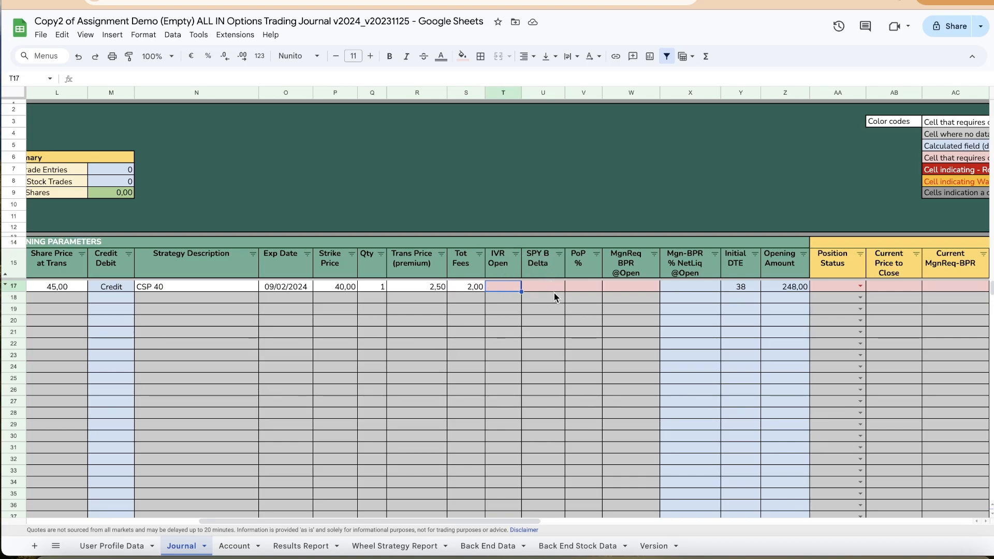
# - Enter 1200 as entry 1's margin requirement (BPR) at open
pyautogui.click(623, 285)
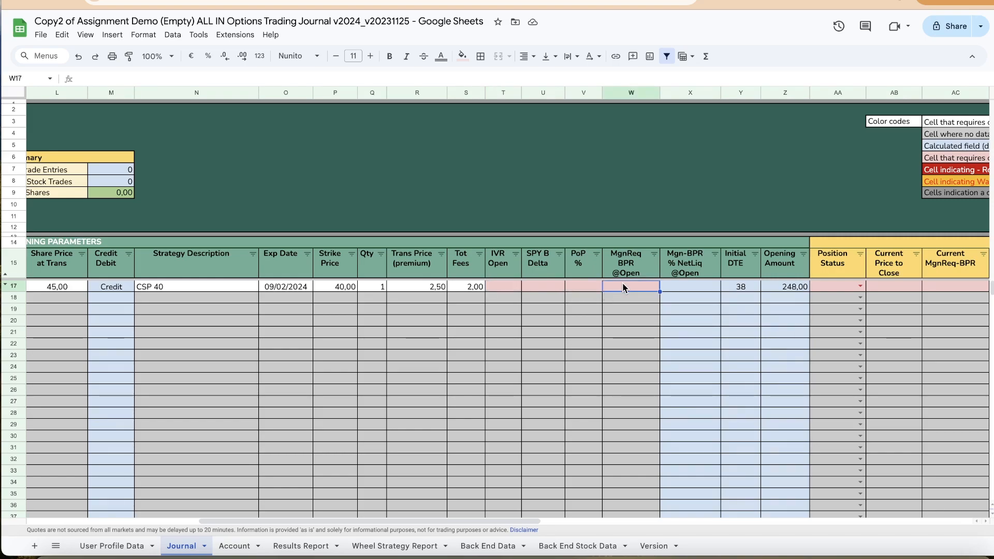
pyautogui.write('1200')
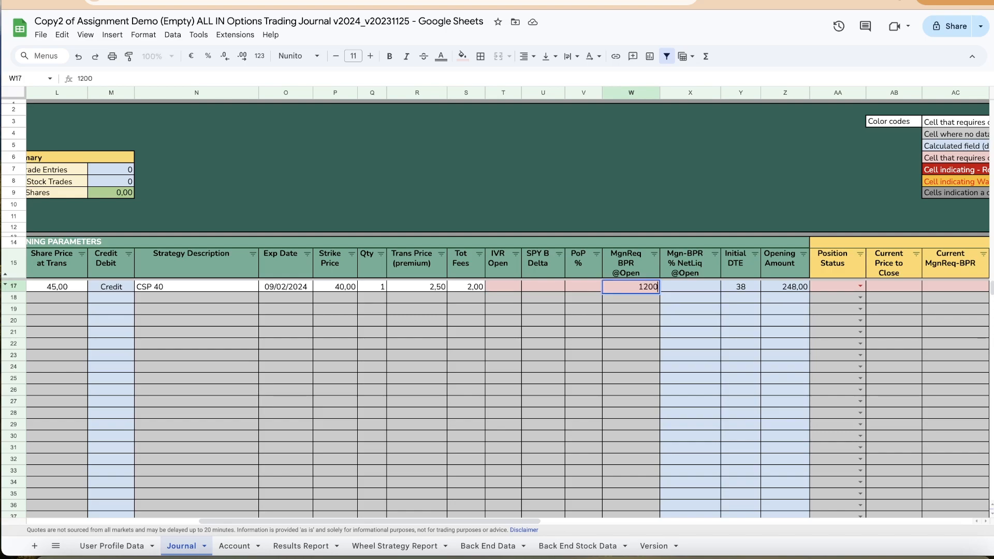
pyautogui.press('Tab')
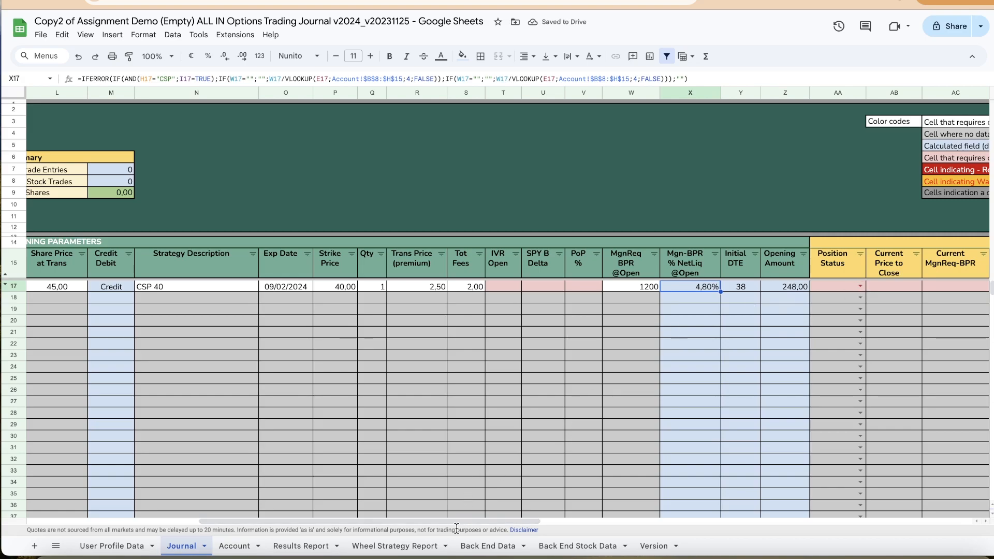
# - Set entry 1's position status to Open and its current price to close to 2,50
pyautogui.moveTo(452, 523); pyautogui.dragTo(597, 512)
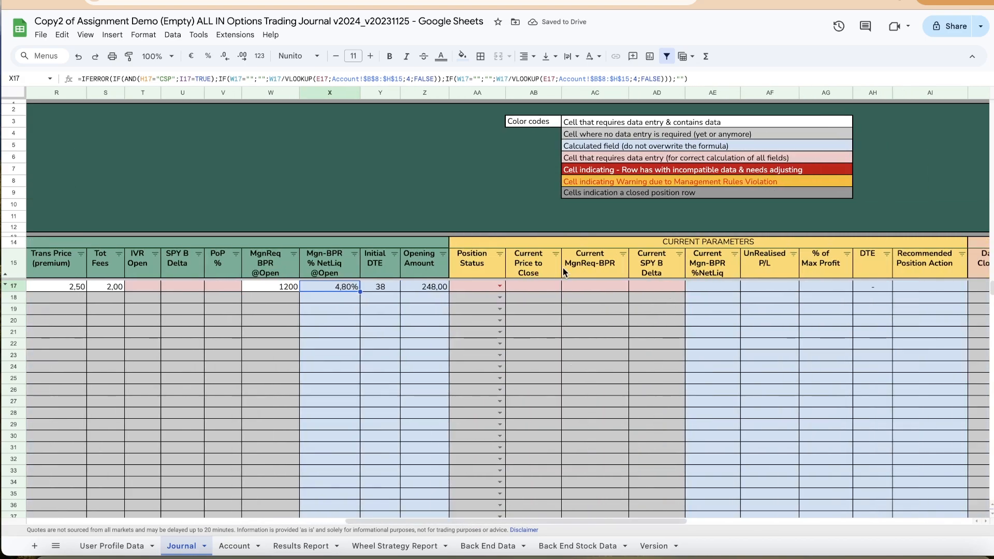
pyautogui.click(500, 286)
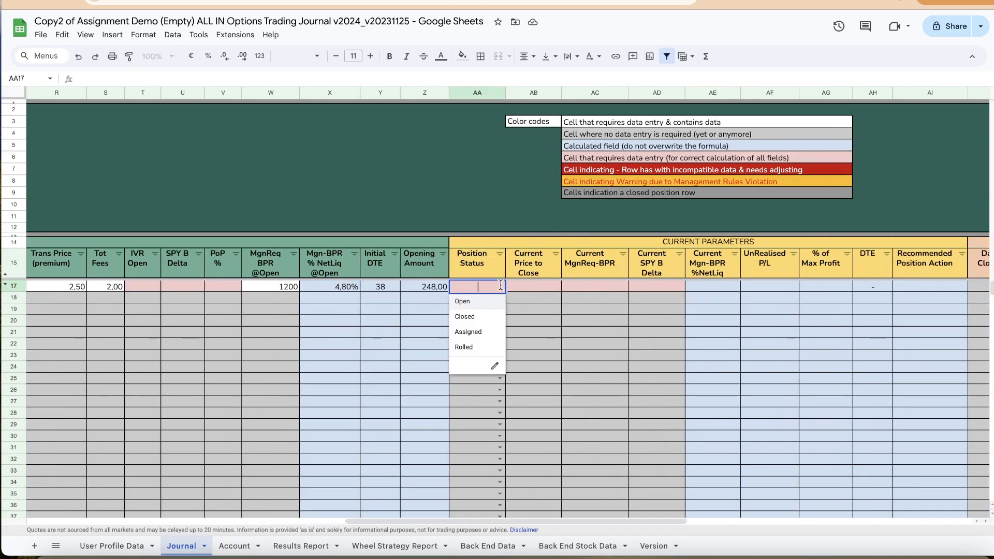
pyautogui.click(478, 302)
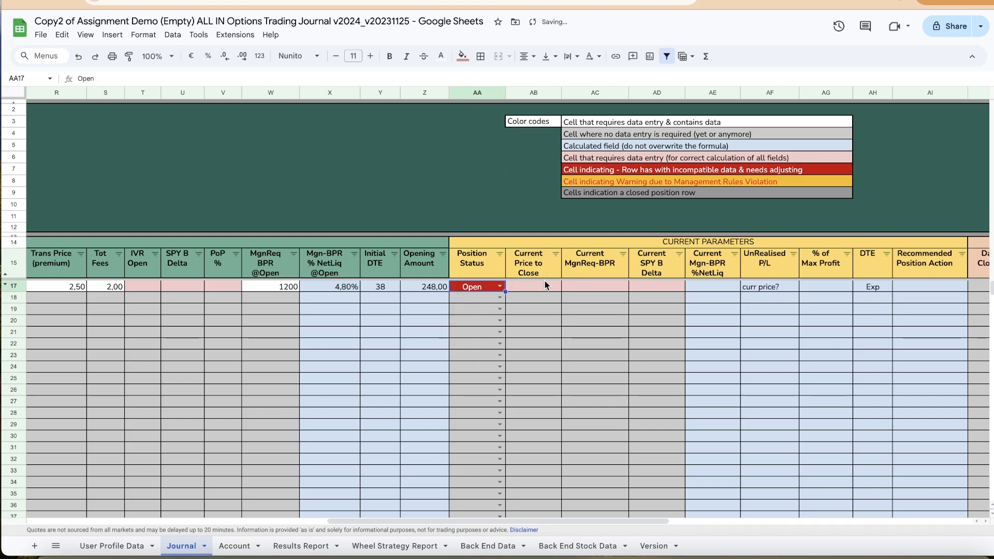
pyautogui.click(539, 286)
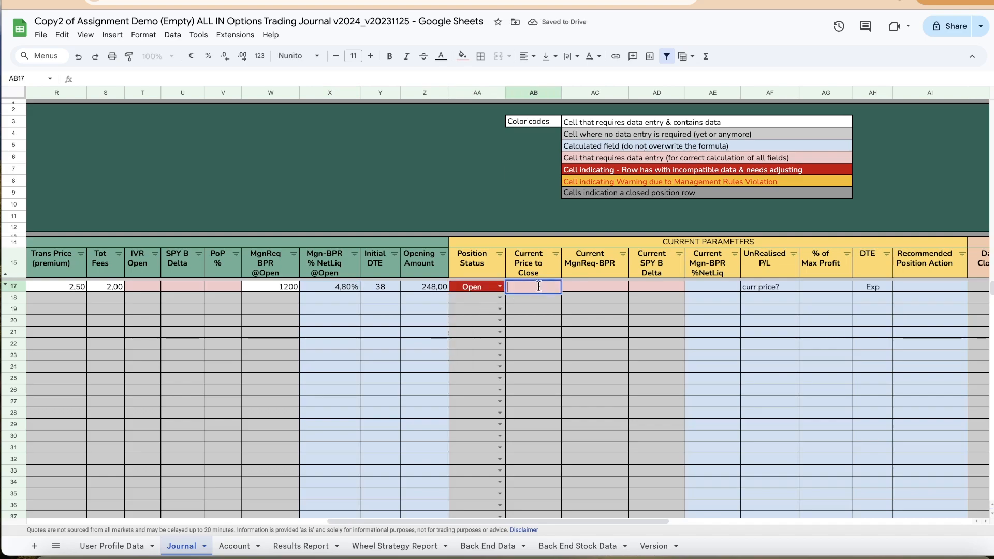
pyautogui.write('2,50')
pyautogui.press('Tab')
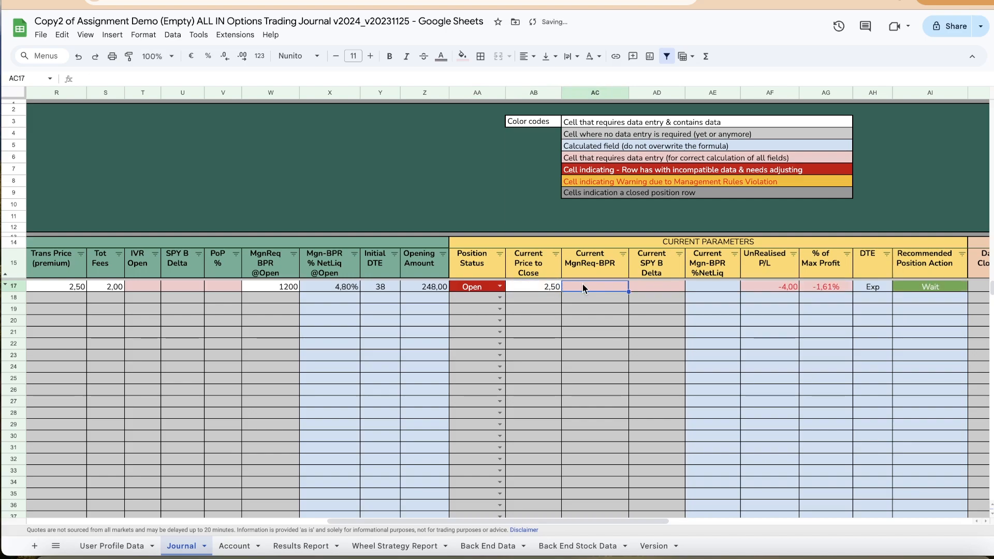
# - Enter a current margin requirement of 1200 and a current SPY beta delta of 4 for entry 1
pyautogui.write('1200')
pyautogui.press('Tab')
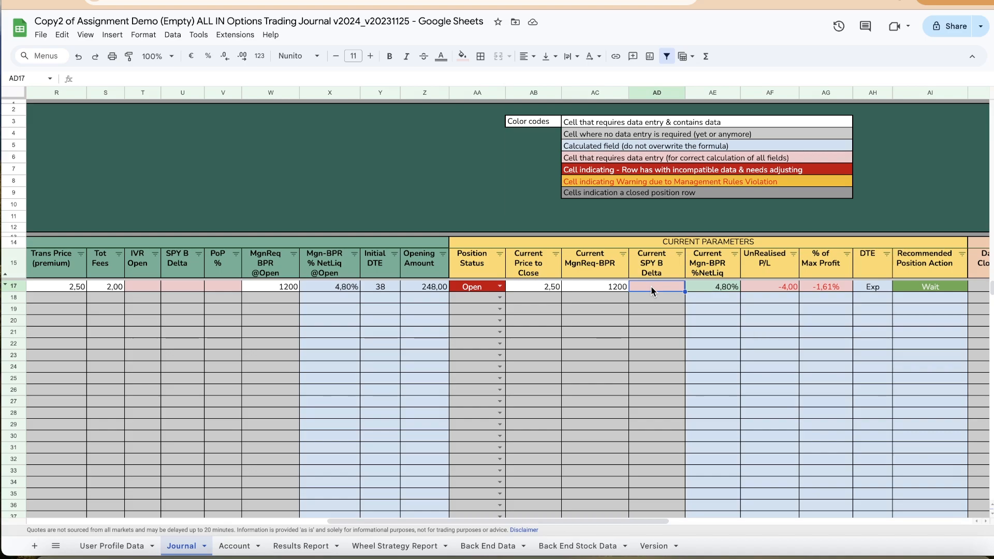
pyautogui.write('4')
pyautogui.press('Tab')
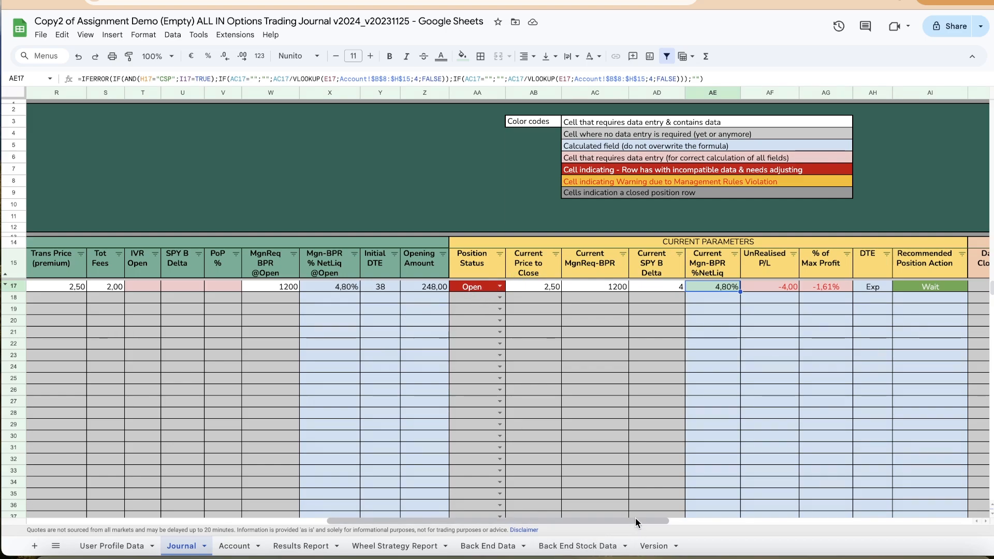
# - Set entry 1's closing date to 31/01/2024 and its closing transaction type to BTC
pyautogui.moveTo(635, 518); pyautogui.dragTo(470, 523)
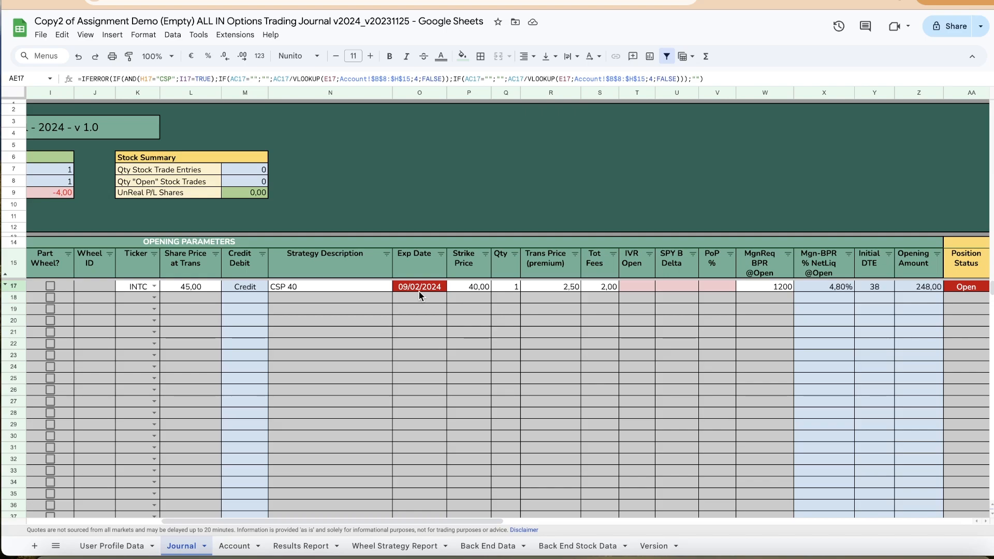
pyautogui.moveTo(410, 520); pyautogui.dragTo(687, 513)
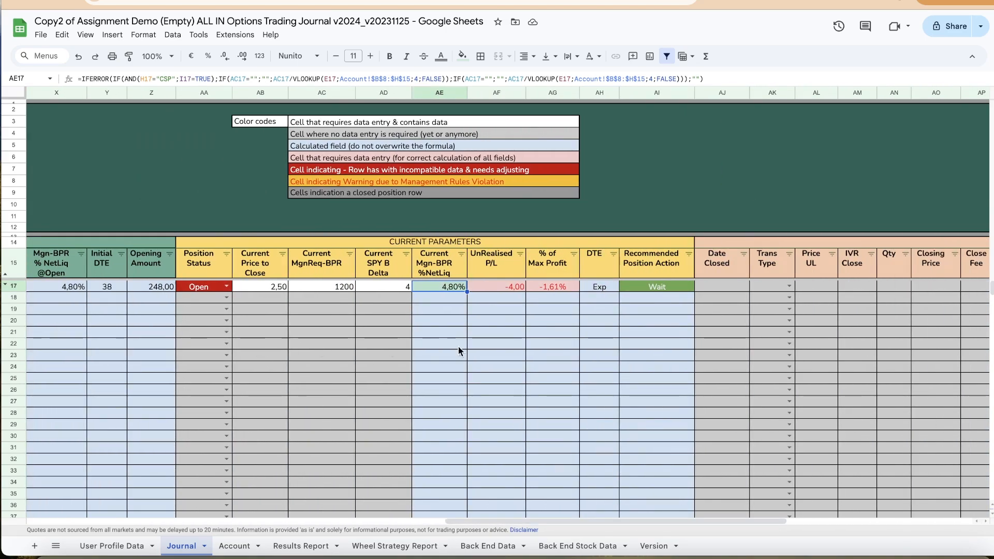
pyautogui.doubleClick(731, 284)
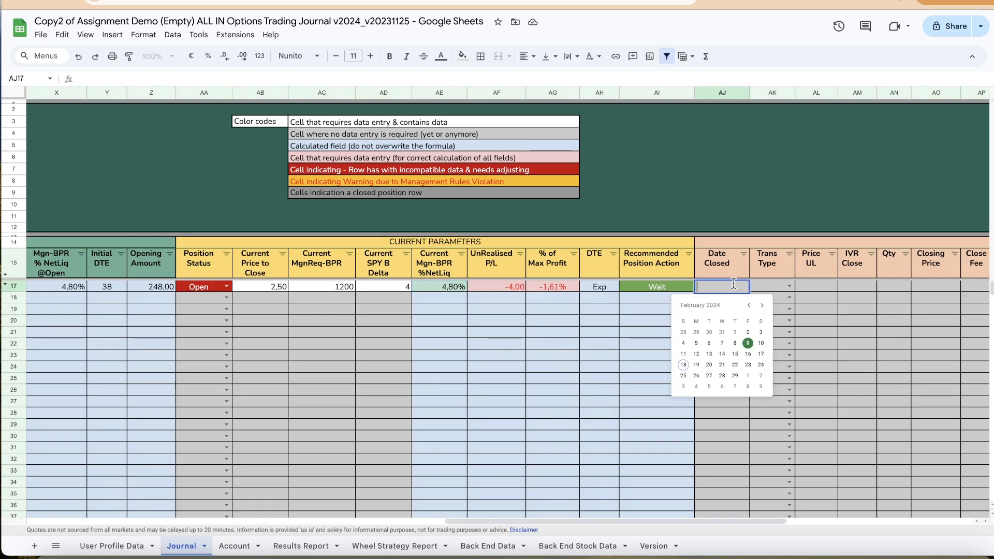
pyautogui.click(723, 333)
pyautogui.click(788, 286)
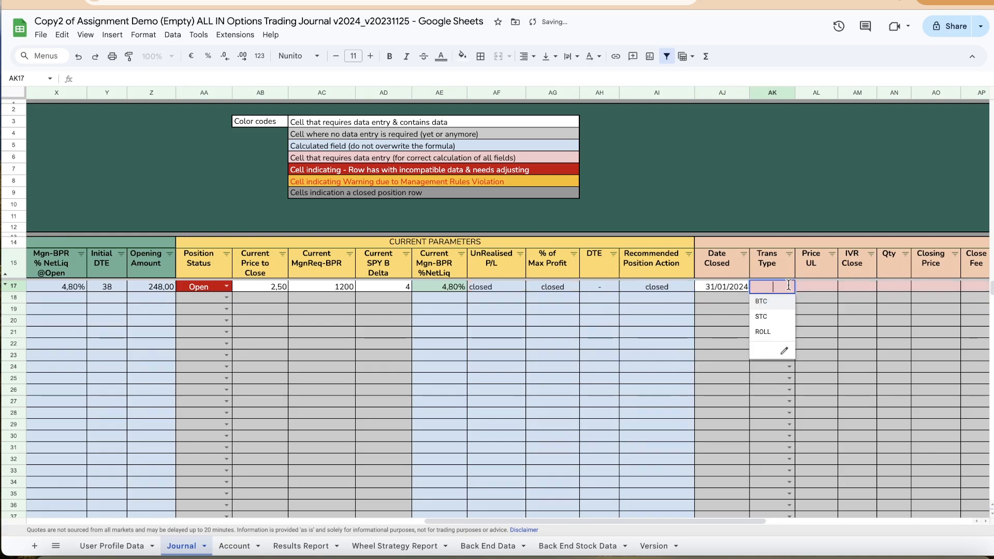
pyautogui.click(762, 301)
# - Enter closing quantity 1, closing price 1,50 and close fee 2 in the closing parameters of entry 1
pyautogui.moveTo(614, 519); pyautogui.dragTo(683, 517)
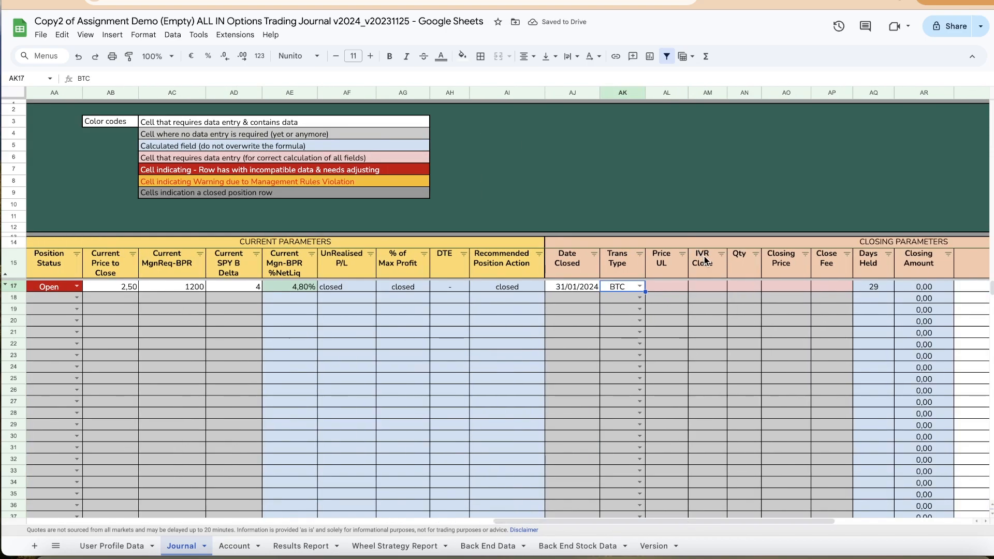
pyautogui.click(736, 286)
pyautogui.write('1')
pyautogui.click(783, 286)
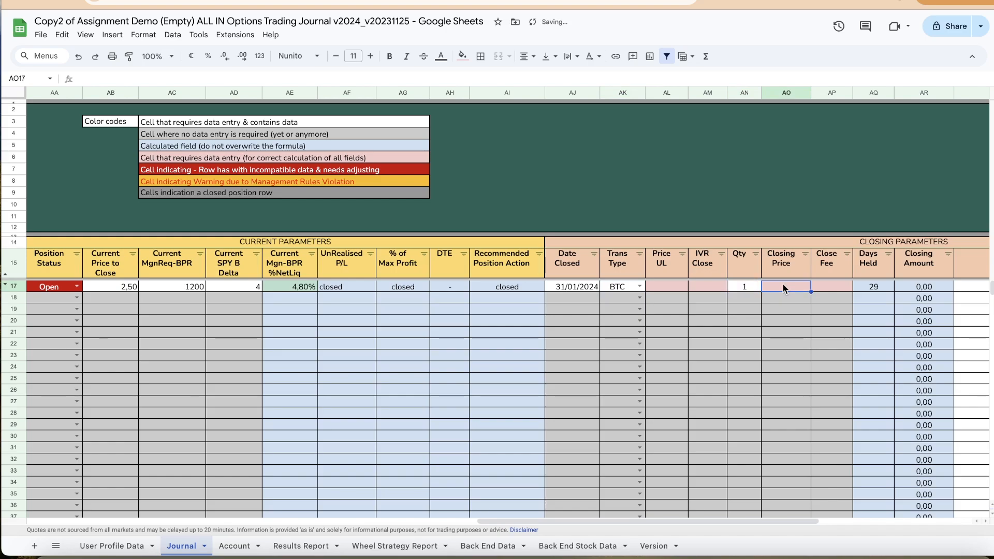
pyautogui.write('1,50')
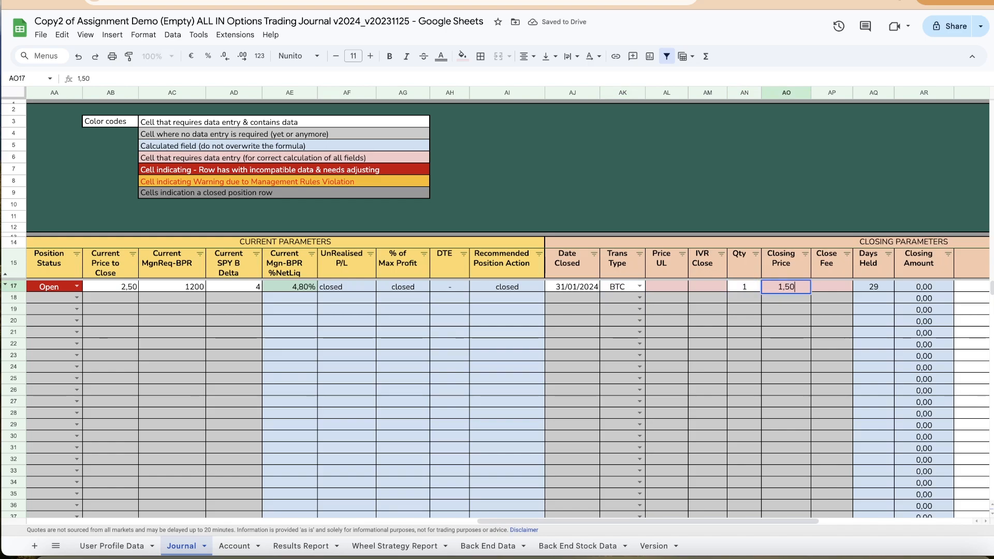
pyautogui.press('Tab')
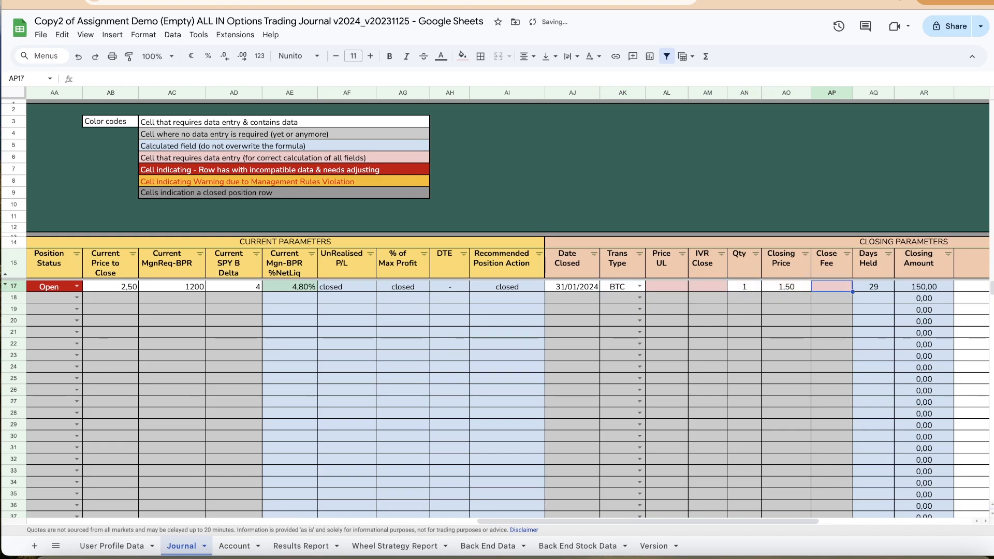
pyautogui.write('2')
pyautogui.press('Tab')
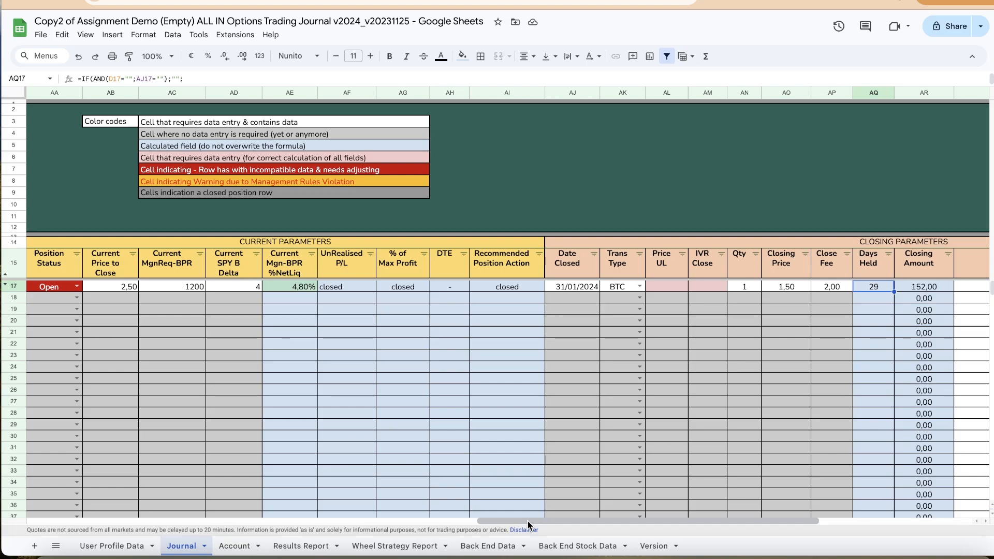
# - Check entry 1's trade results and change its position status to Closed
pyautogui.moveTo(529, 518); pyautogui.dragTo(698, 510)
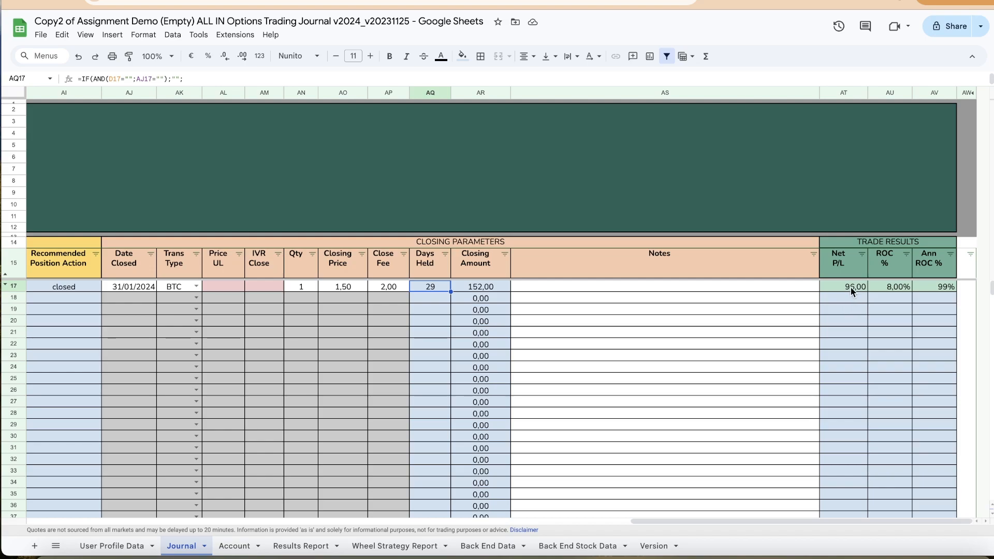
pyautogui.moveTo(793, 520); pyautogui.dragTo(423, 521)
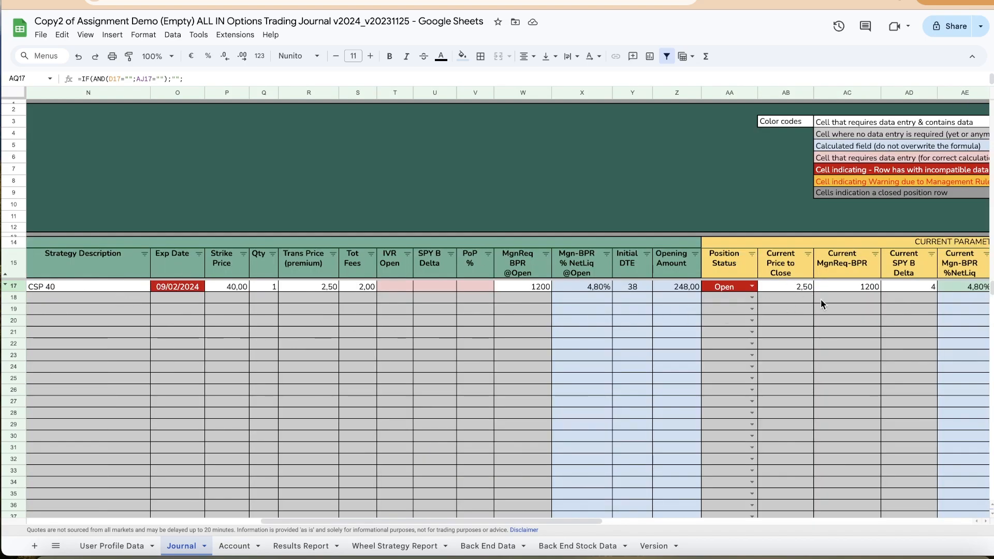
pyautogui.click(753, 287)
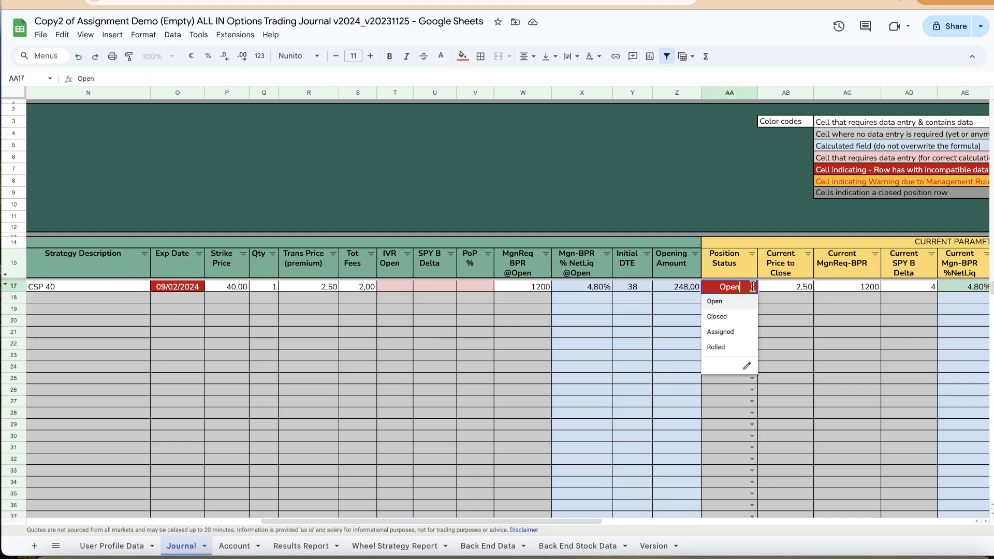
pyautogui.click(725, 317)
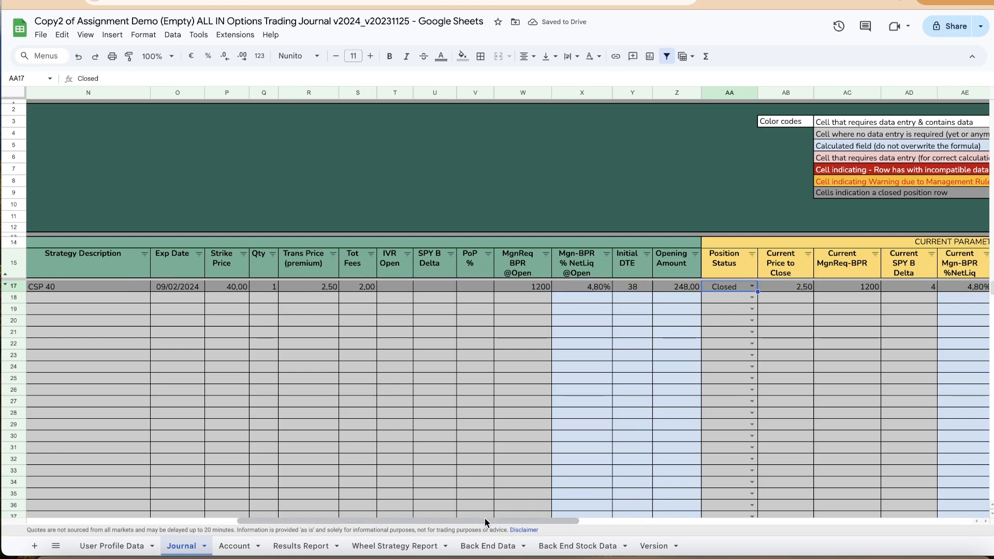
# - Review how the closed trade shows up in the journal's trade results and summary, the Results Report and the Account summary
pyautogui.moveTo(535, 522); pyautogui.dragTo(932, 489)
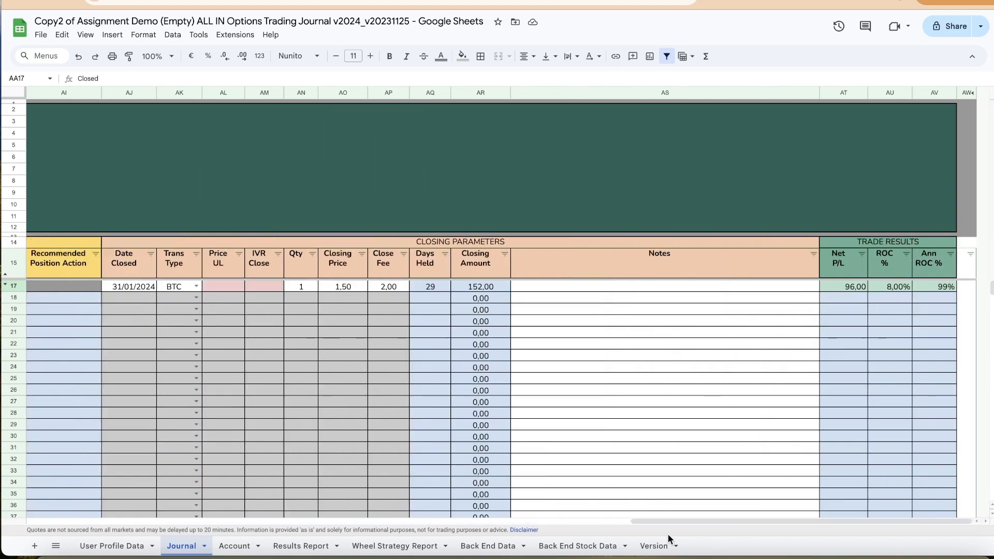
pyautogui.moveTo(765, 518); pyautogui.dragTo(153, 514)
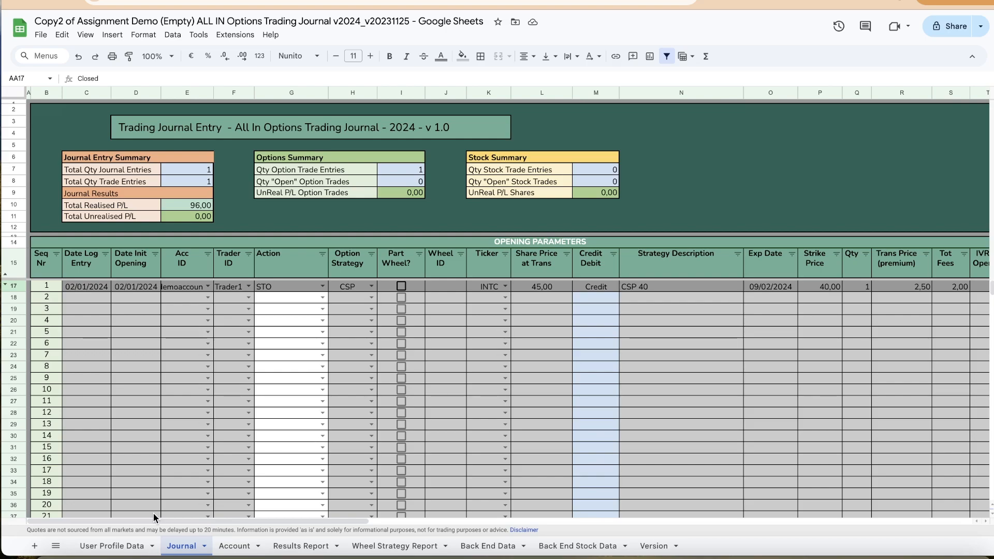
pyautogui.click(309, 547)
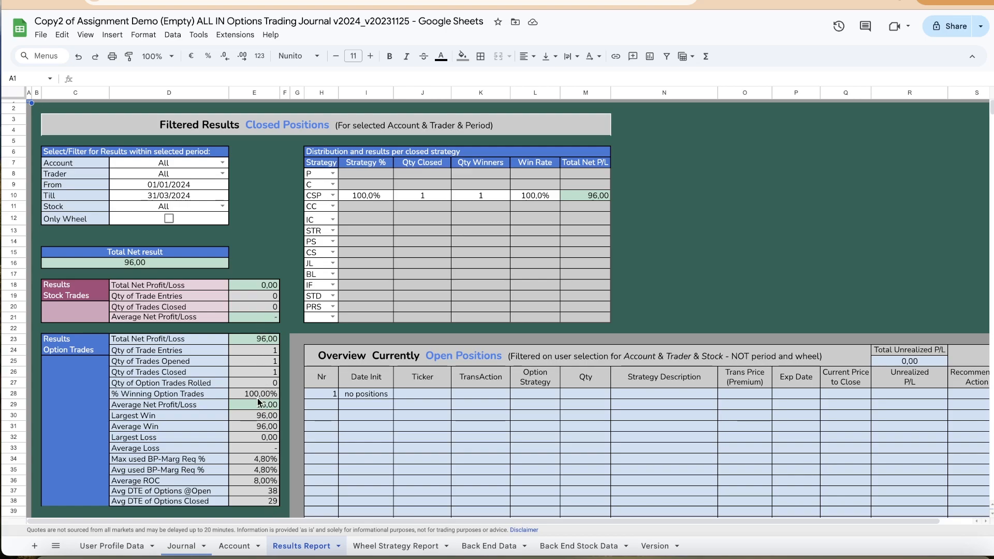
pyautogui.click(236, 548)
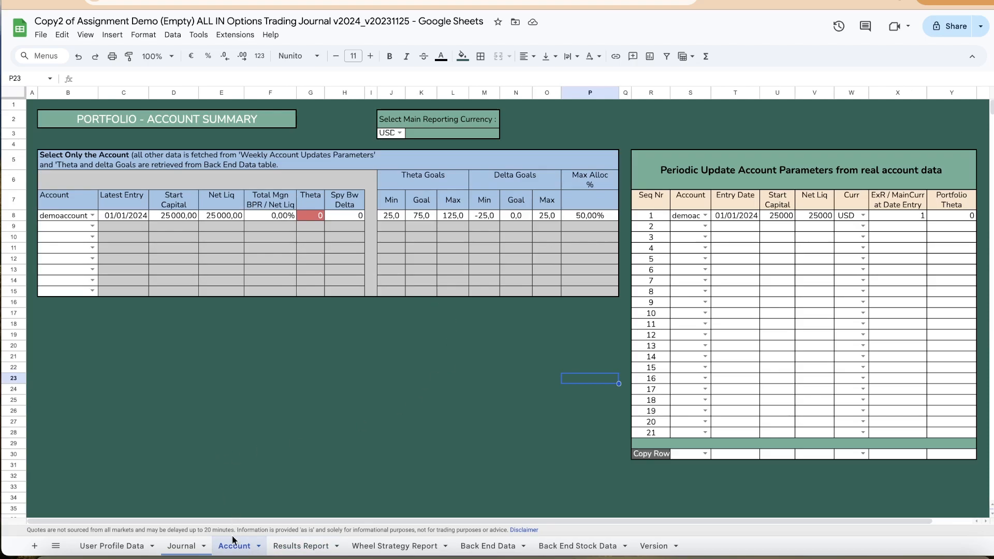
# - Set both the log entry date and the initial opening date of journal entry 2 to 31/01/2024
pyautogui.click(181, 549)
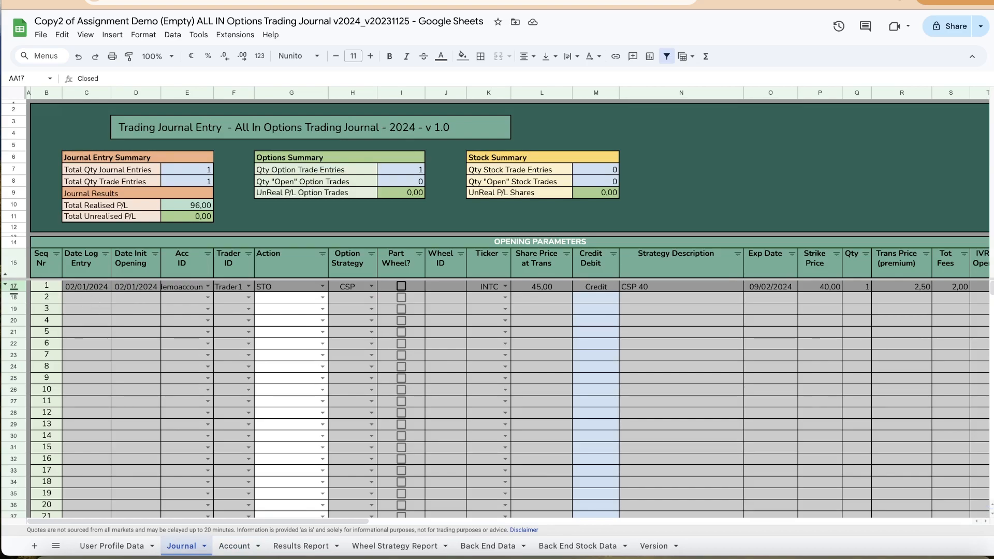
pyautogui.doubleClick(96, 299)
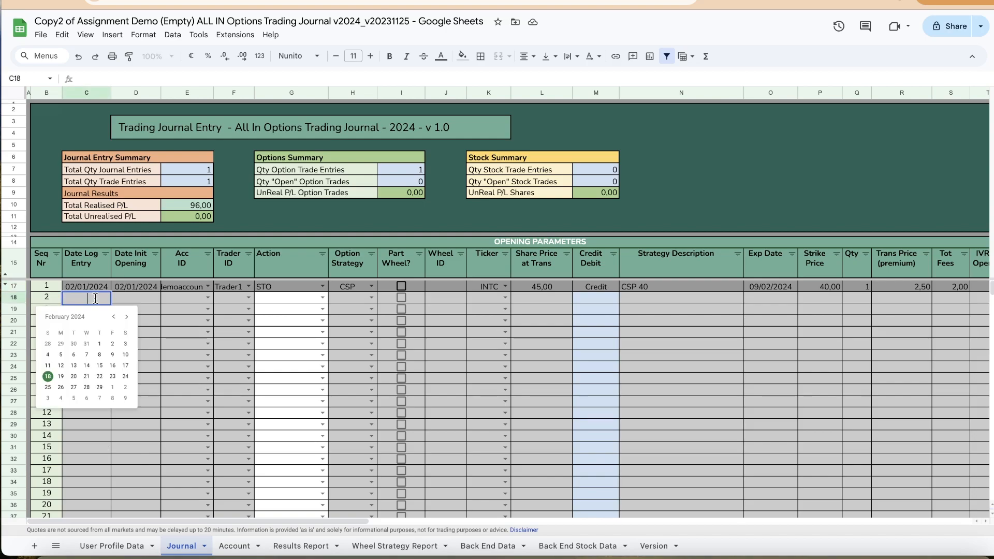
pyautogui.click(87, 344)
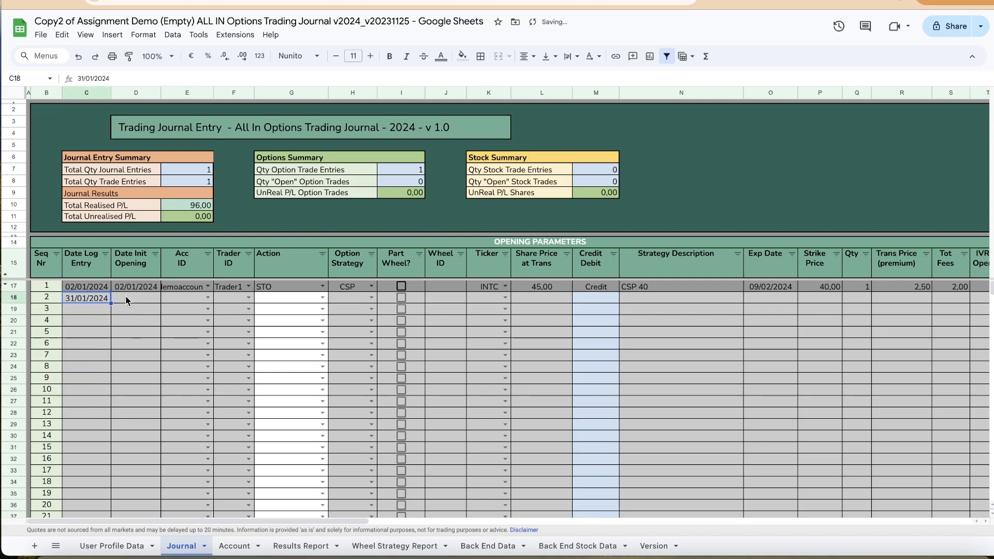
pyautogui.doubleClick(126, 301)
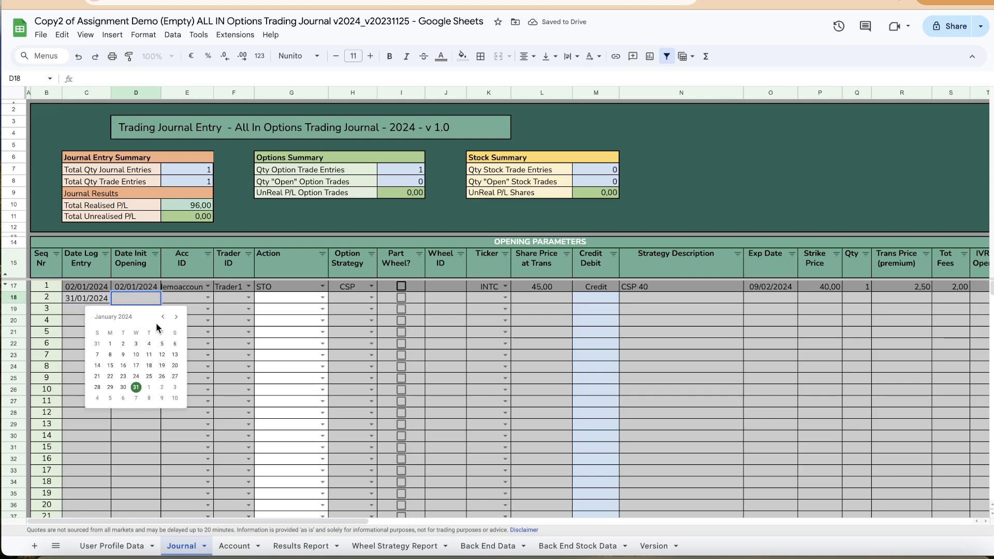
pyautogui.click(136, 388)
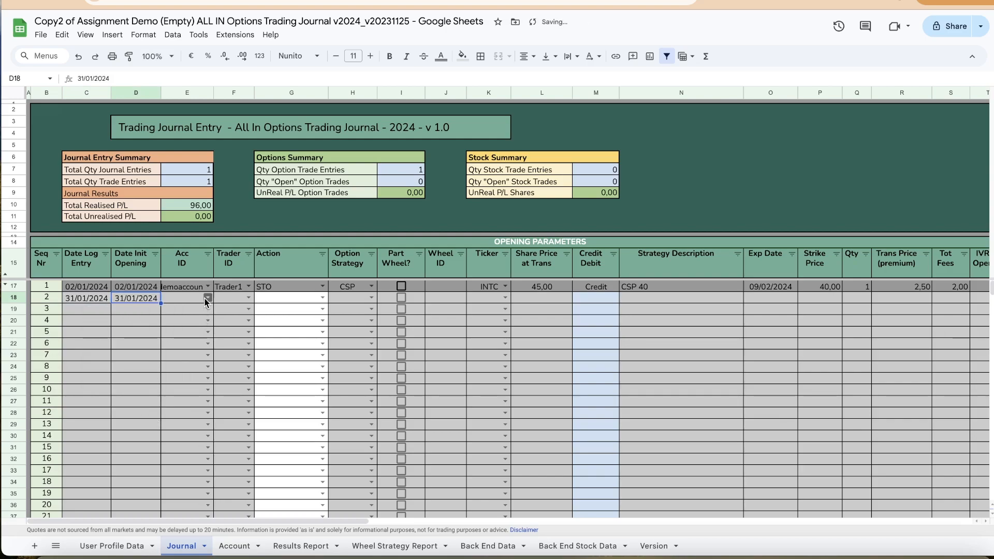
# - Assign entry 2 to the demo account and to Trader1
pyautogui.click(208, 298)
pyautogui.click(195, 312)
pyautogui.click(248, 299)
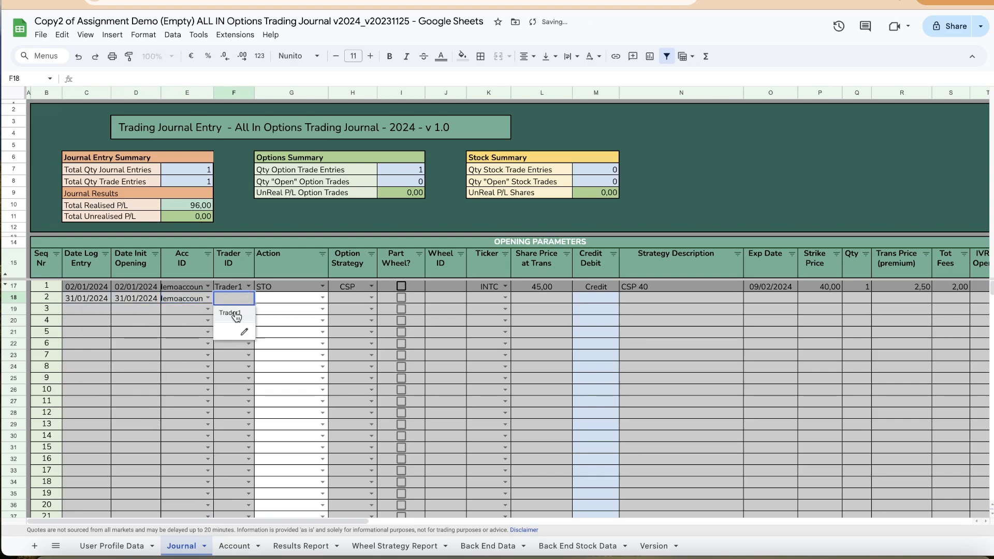
pyautogui.click(231, 313)
# - Set entry 2's action to STO and its option strategy to CSP
pyautogui.click(322, 298)
pyautogui.click(280, 314)
pyautogui.click(371, 299)
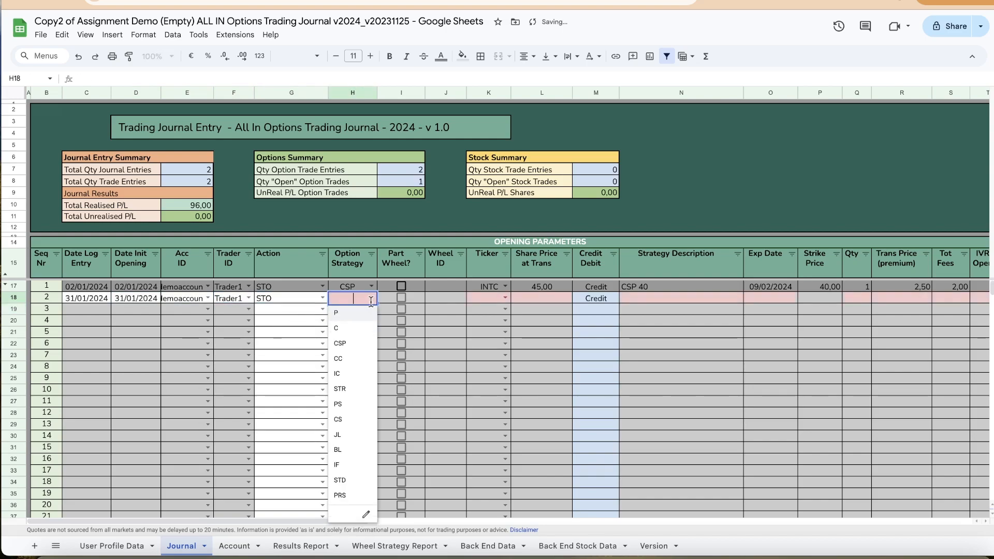
pyautogui.click(339, 344)
# - Choose INTC as entry 2's ticker and enter a share price at transaction of 54
pyautogui.click(498, 300)
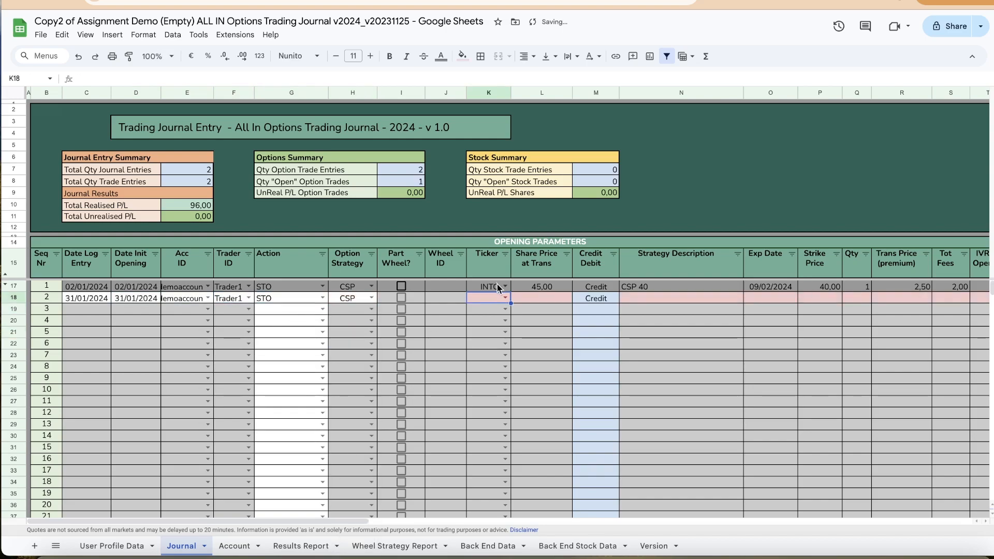
pyautogui.click(505, 298)
pyautogui.click(479, 312)
pyautogui.click(548, 299)
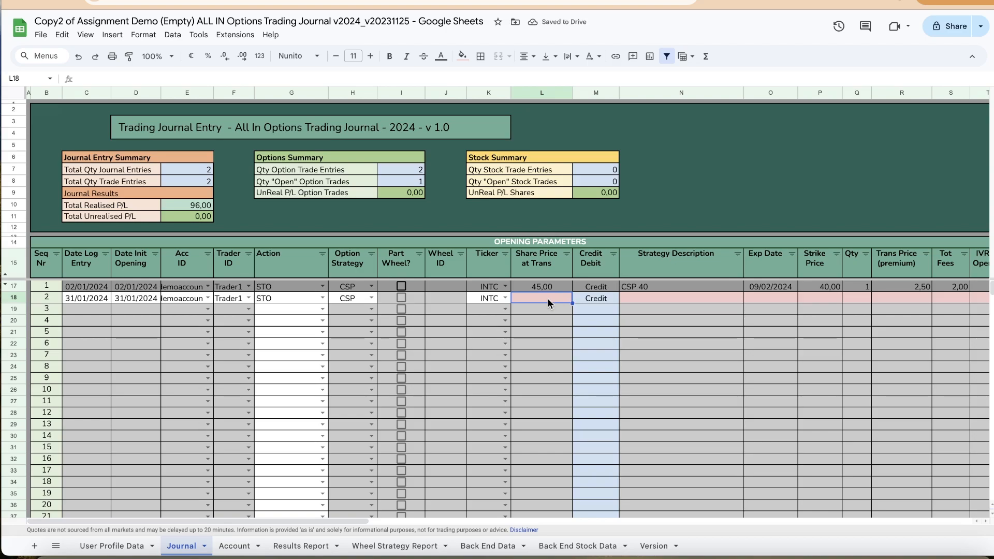
pyautogui.write('54')
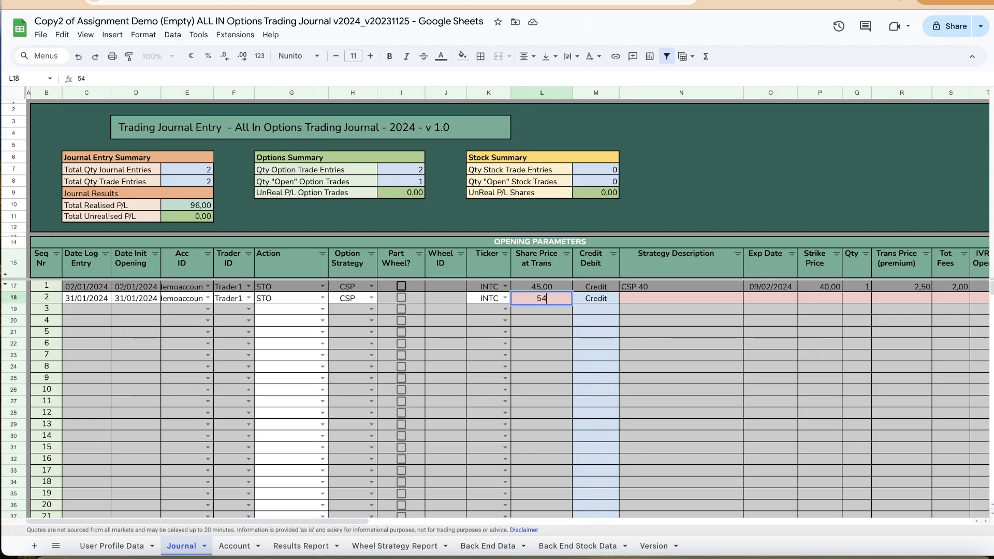
pyautogui.press('Tab')
# - Enter the strategy description CSP 48 for entry 2 and set its expiration date to 16/02/2024
pyautogui.click(660, 303)
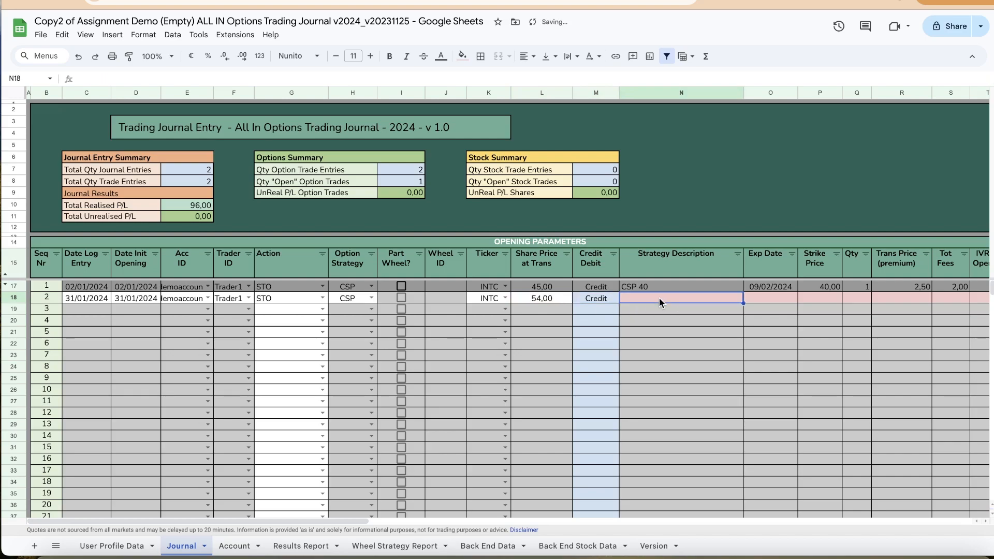
pyautogui.write('CS')
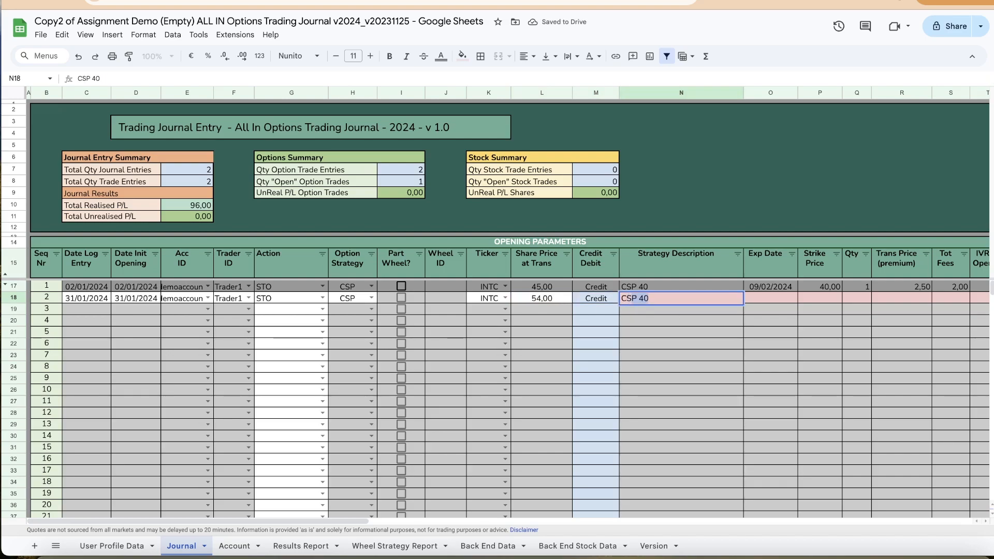
pyautogui.write('P')
pyautogui.press('BackSpace')
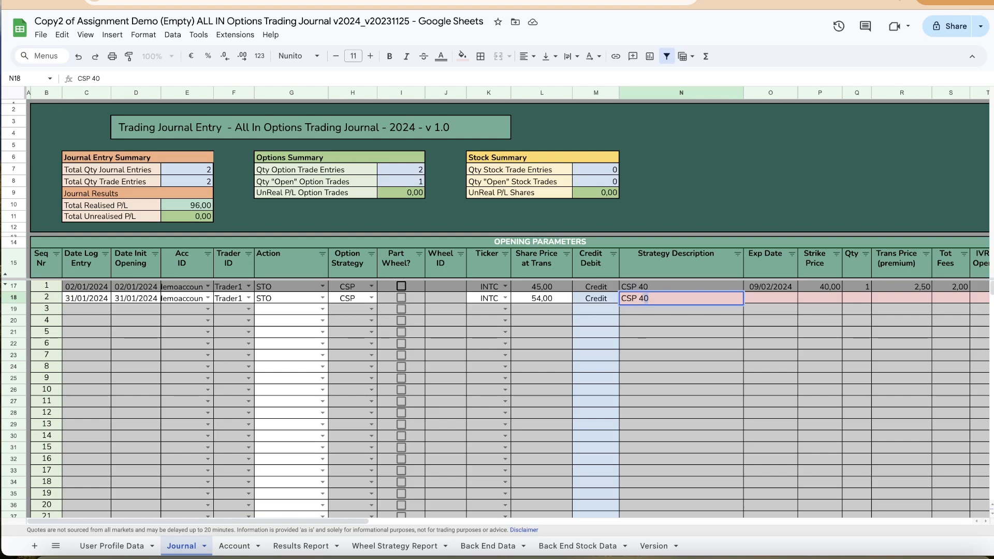
pyautogui.press('Tab')
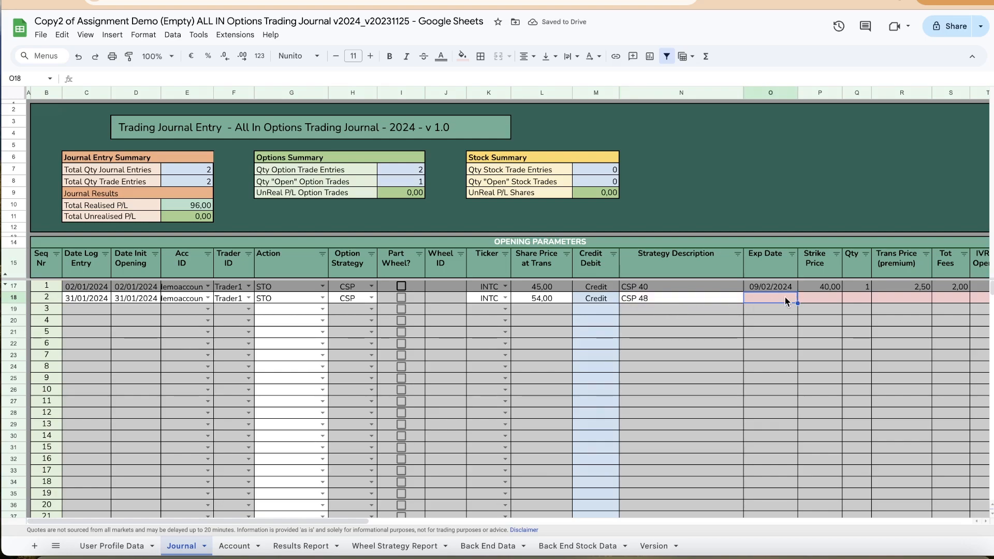
pyautogui.doubleClick(786, 301)
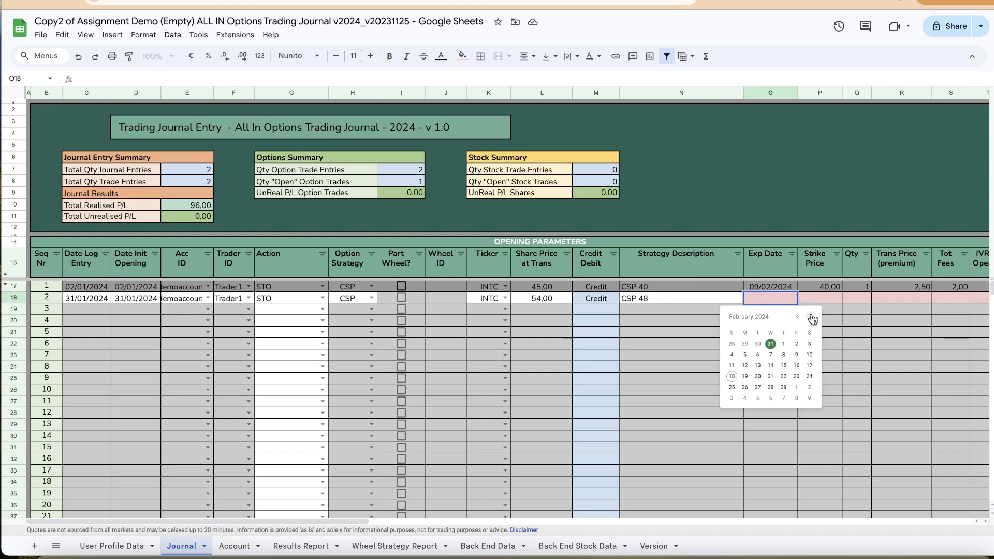
pyautogui.click(797, 366)
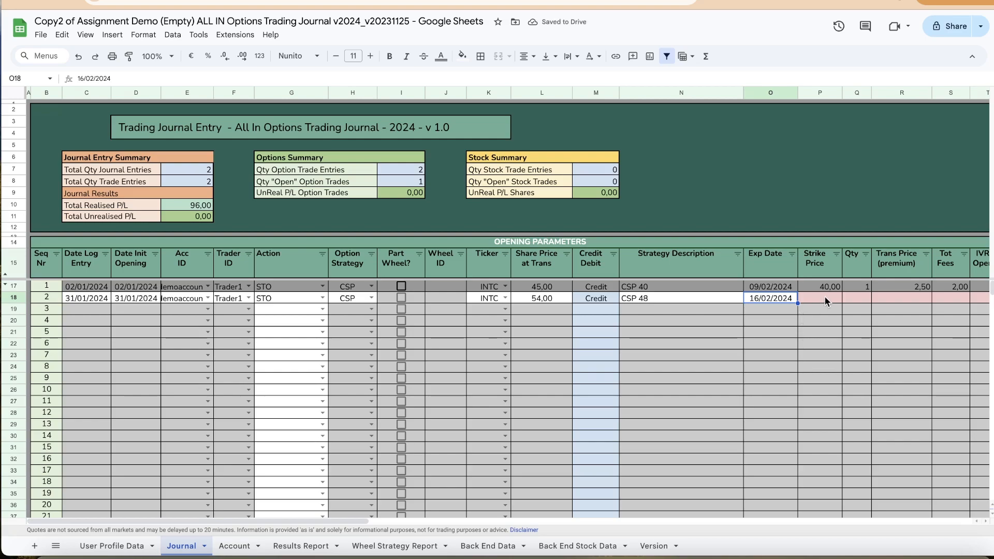
# - Enter a strike price of 48 and a quantity of 1 for entry 2
pyautogui.moveTo(321, 523); pyautogui.dragTo(442, 518)
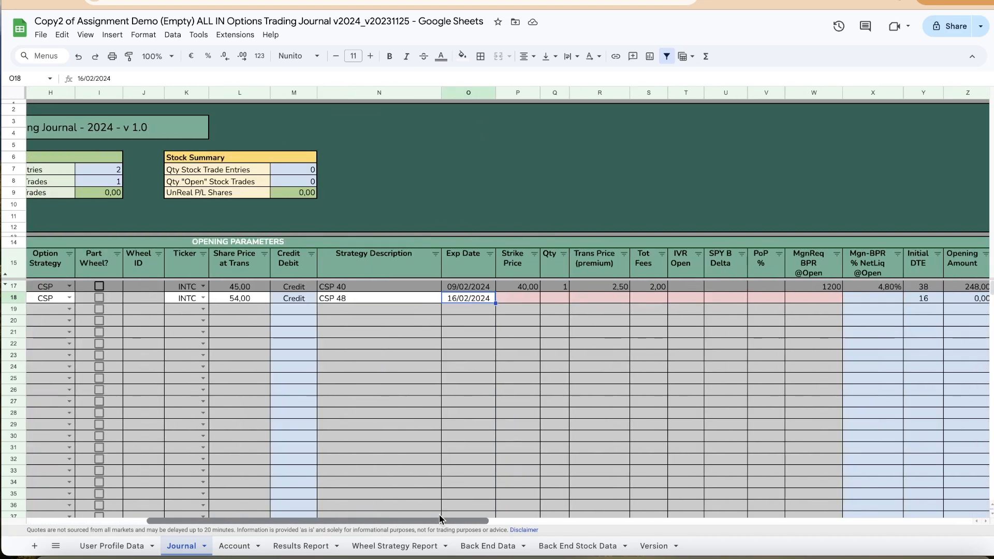
pyautogui.click(518, 300)
pyautogui.write('48')
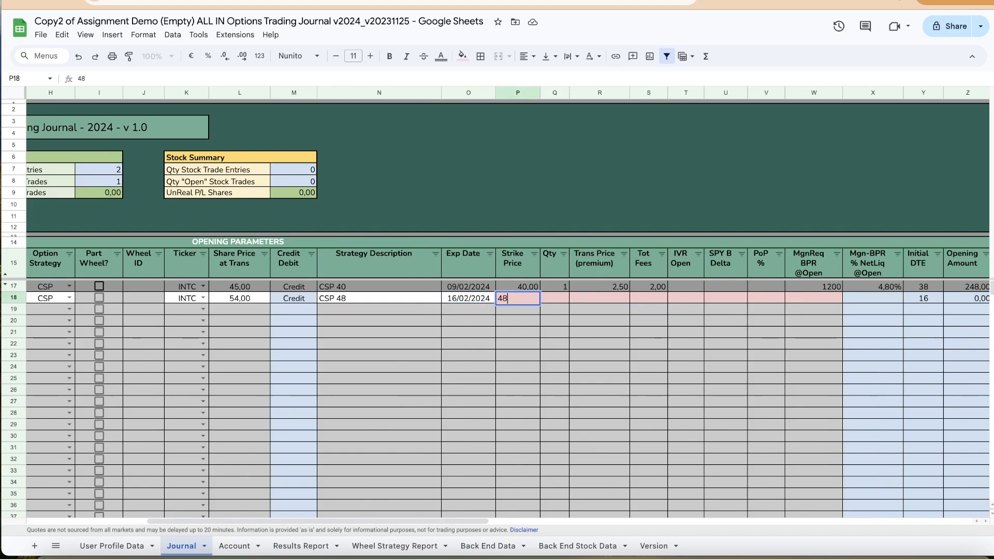
pyautogui.press('Tab')
pyautogui.write('1')
pyautogui.press('Tab')
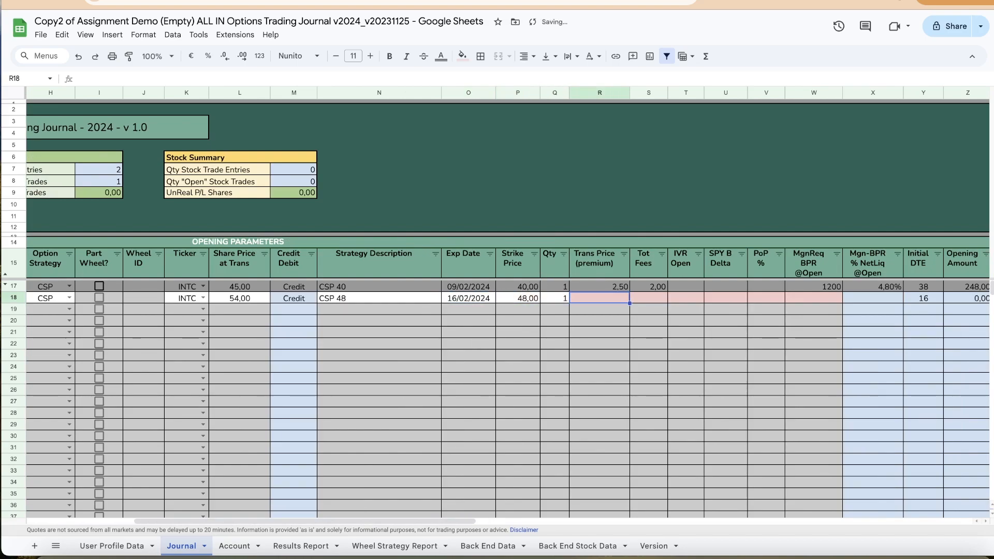
# - Enter a premium of 3, total fees of 2 and a margin requirement at open of 1200 for entry 2
pyautogui.write('3')
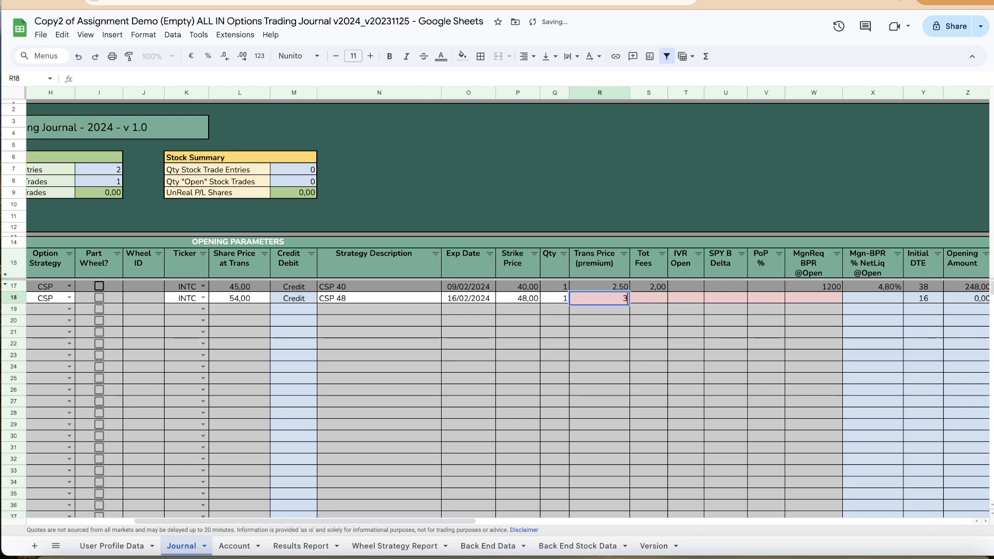
pyautogui.press('Tab')
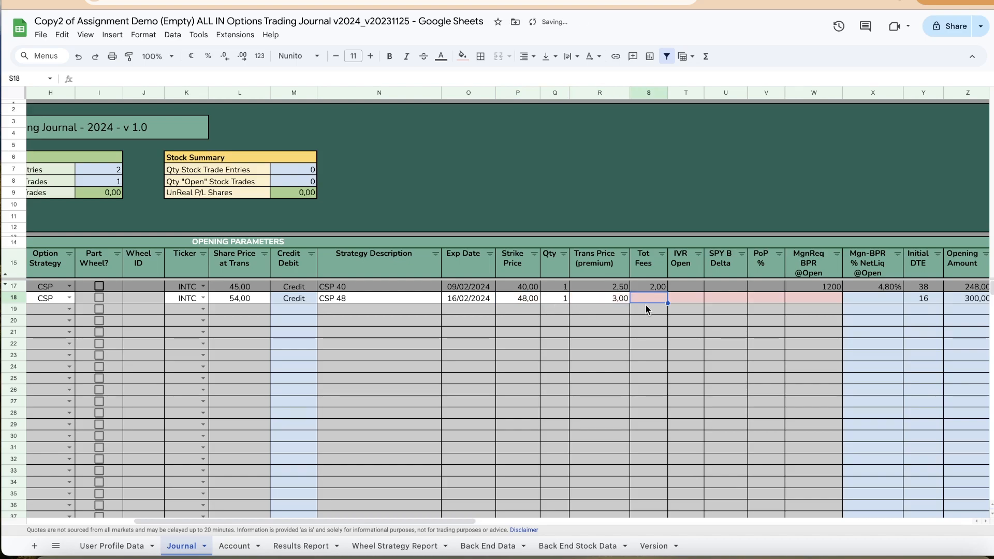
pyautogui.write('2')
pyautogui.press('Tab')
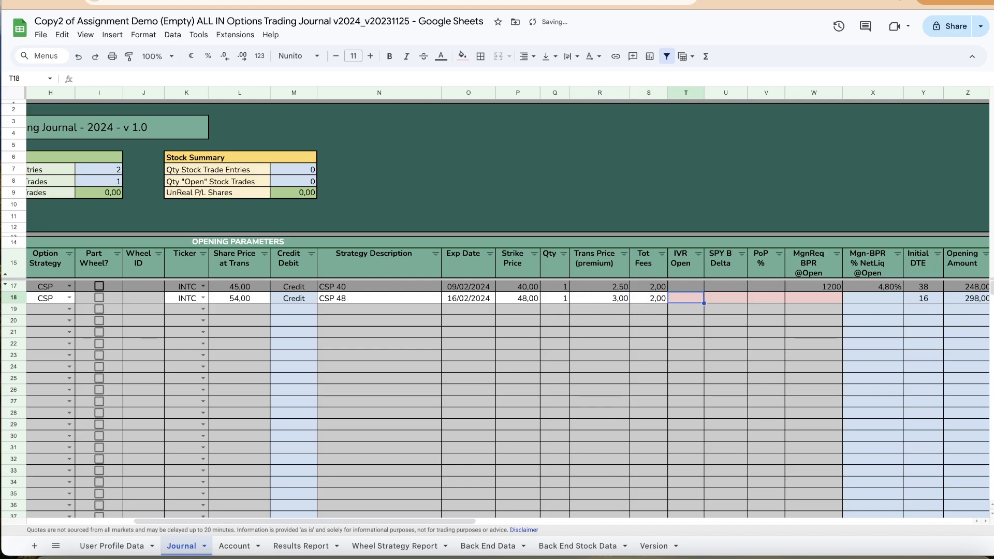
pyautogui.click(824, 300)
pyautogui.write('1200')
pyautogui.press('Tab')
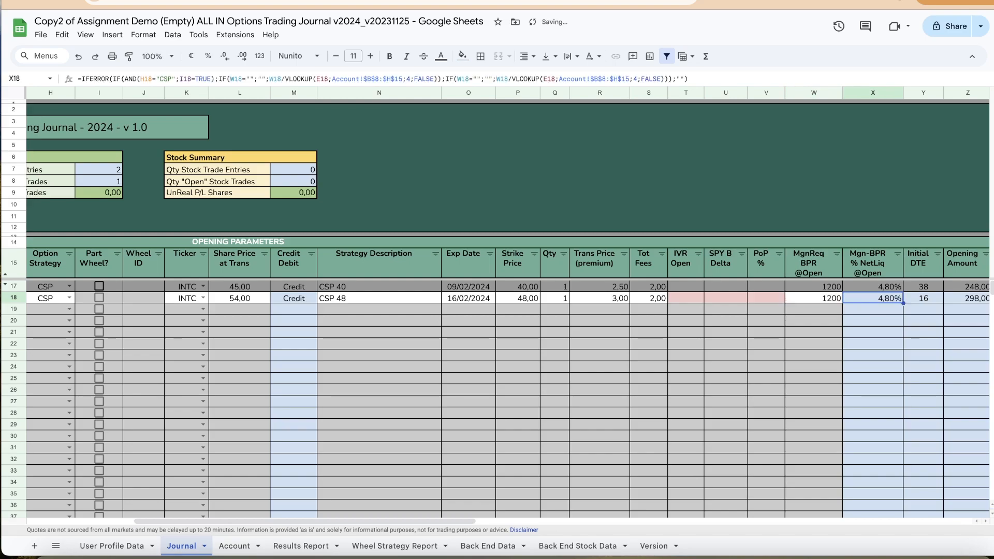
# - Set entry 2's position status to Open and its current price to close to 3,00
pyautogui.moveTo(436, 520); pyautogui.dragTo(704, 523)
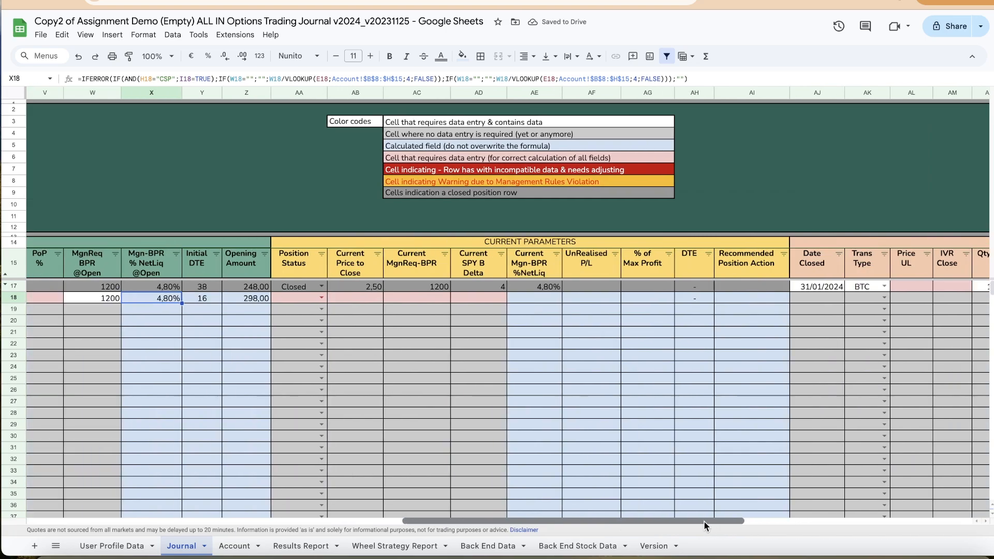
pyautogui.doubleClick(312, 299)
pyautogui.click(296, 313)
pyautogui.doubleClick(356, 300)
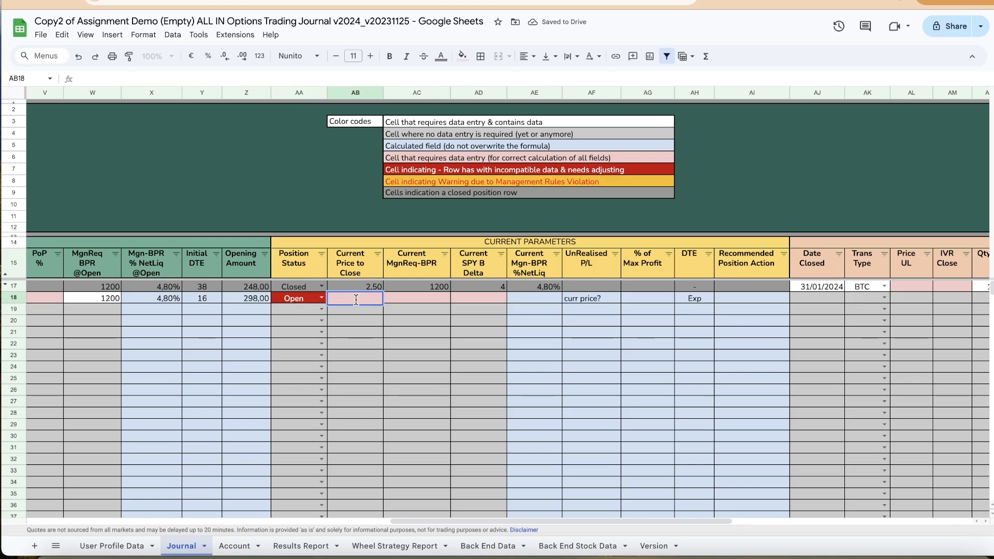
pyautogui.write('3,00')
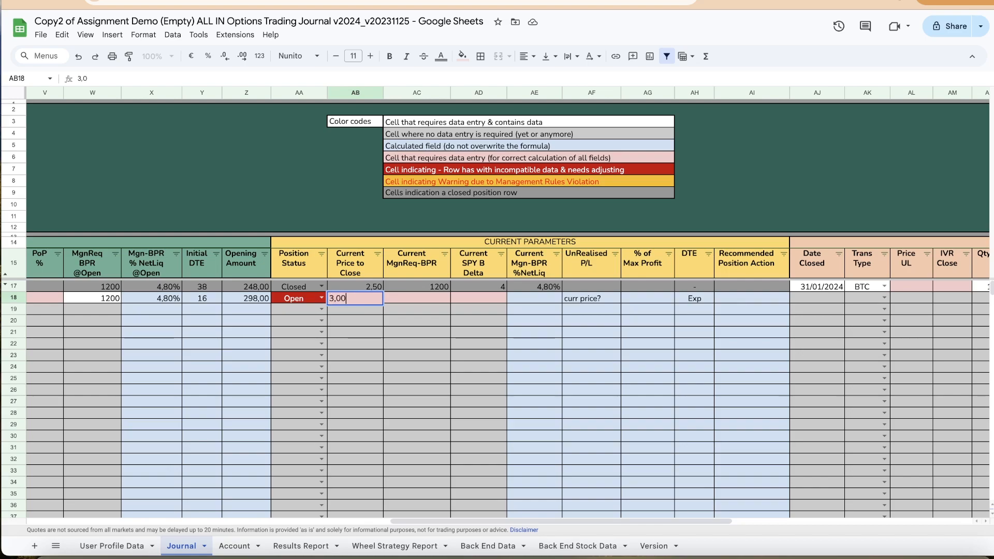
pyautogui.press('Tab')
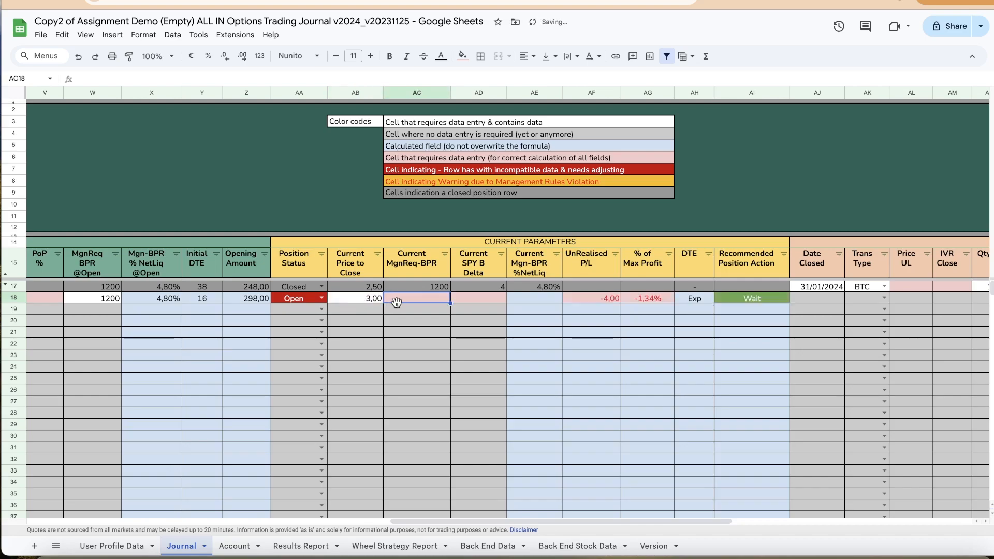
# - Enter a current margin requirement of 1200 for entry 2
pyautogui.write('120')
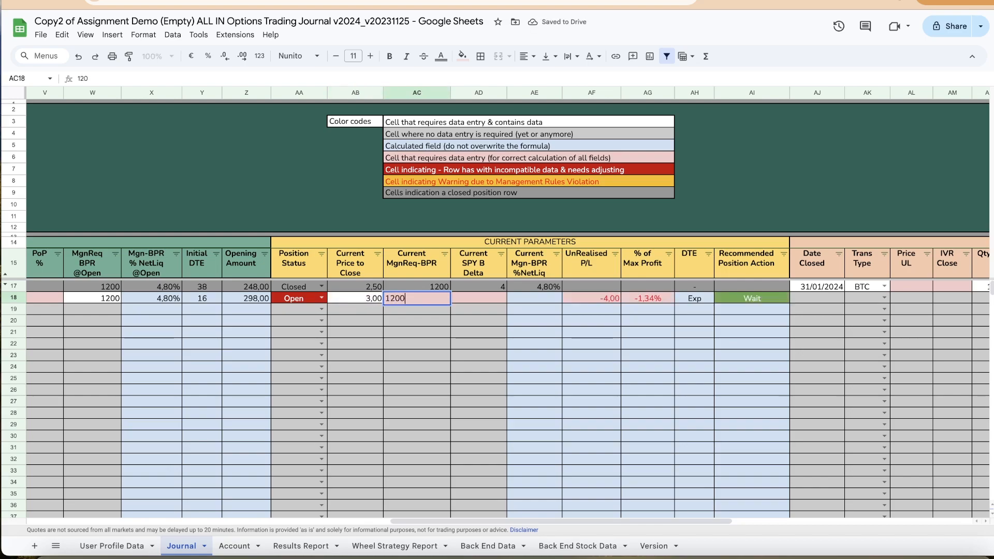
pyautogui.write('0')
pyautogui.press('Tab')
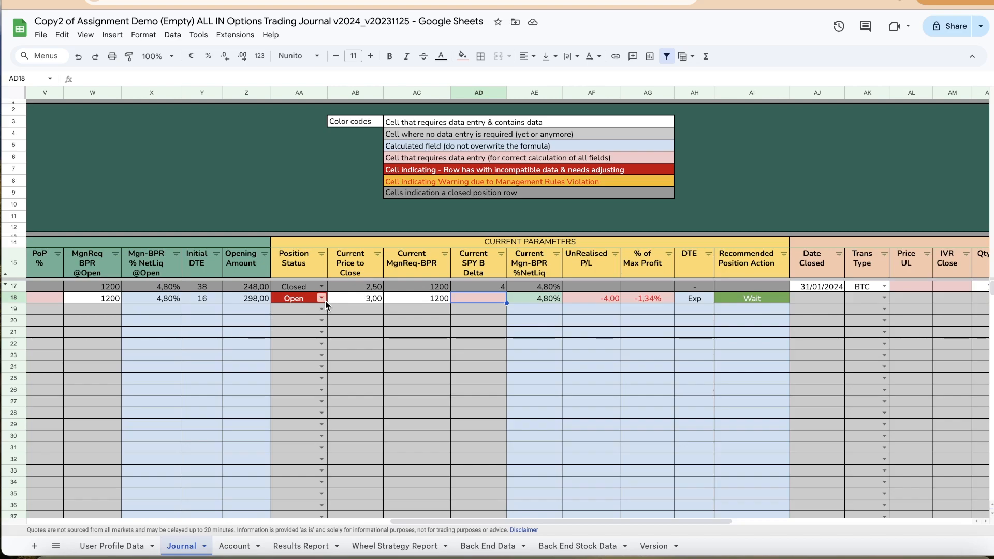
# - Set entry 2's closing date to 16/02/2024 and its closing transaction type to BTC
pyautogui.moveTo(462, 520); pyautogui.dragTo(280, 521)
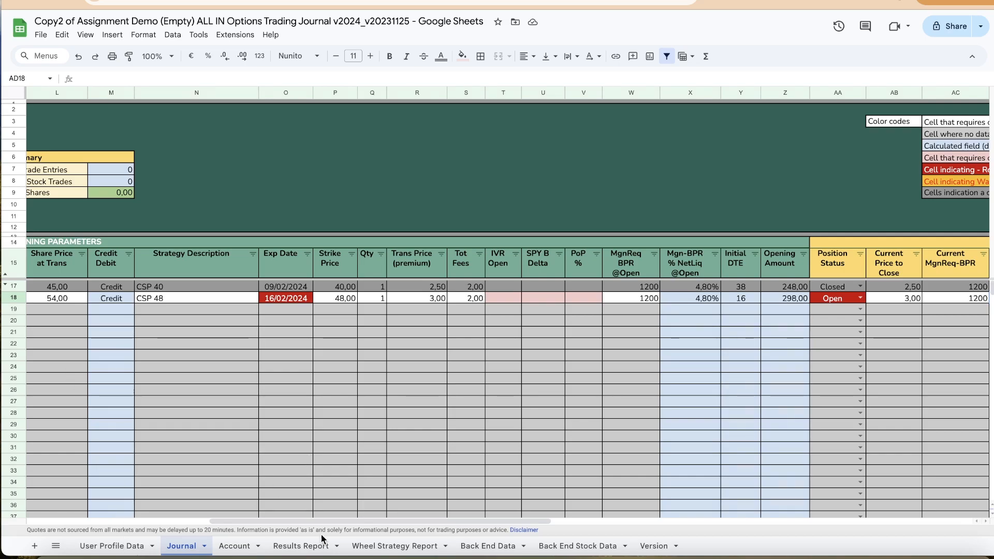
pyautogui.moveTo(318, 522); pyautogui.dragTo(675, 522)
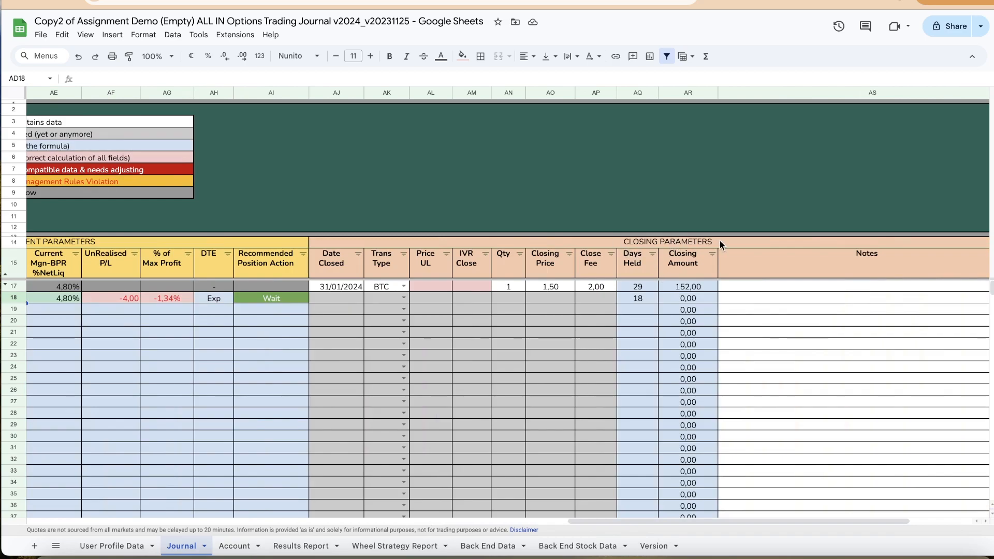
pyautogui.hscroll(-3, 467, 274)
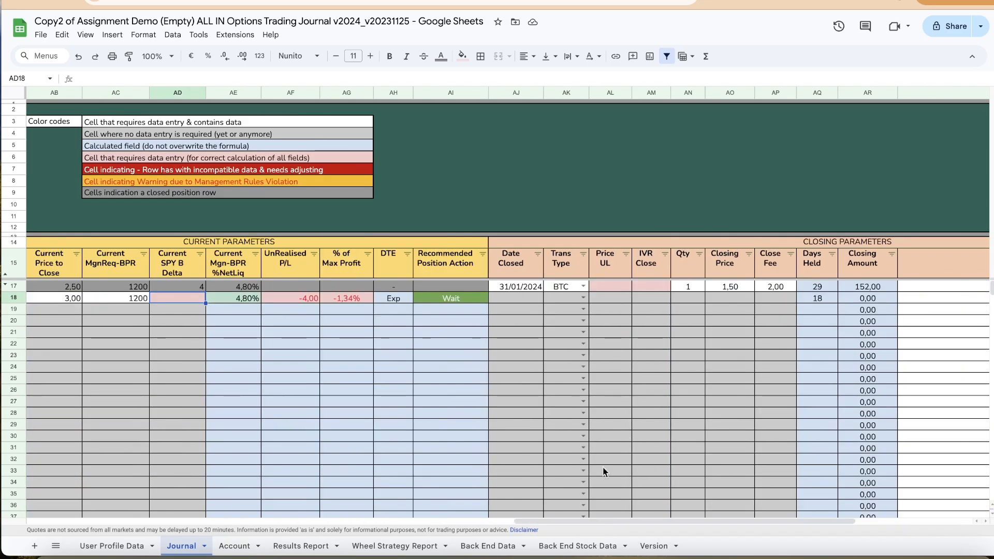
pyautogui.moveTo(650, 519)
pyautogui.mouseDown()
pyautogui.moveTo(539, 521)
pyautogui.moveTo(633, 520)
pyautogui.mouseUp()
pyautogui.doubleClick(573, 299)
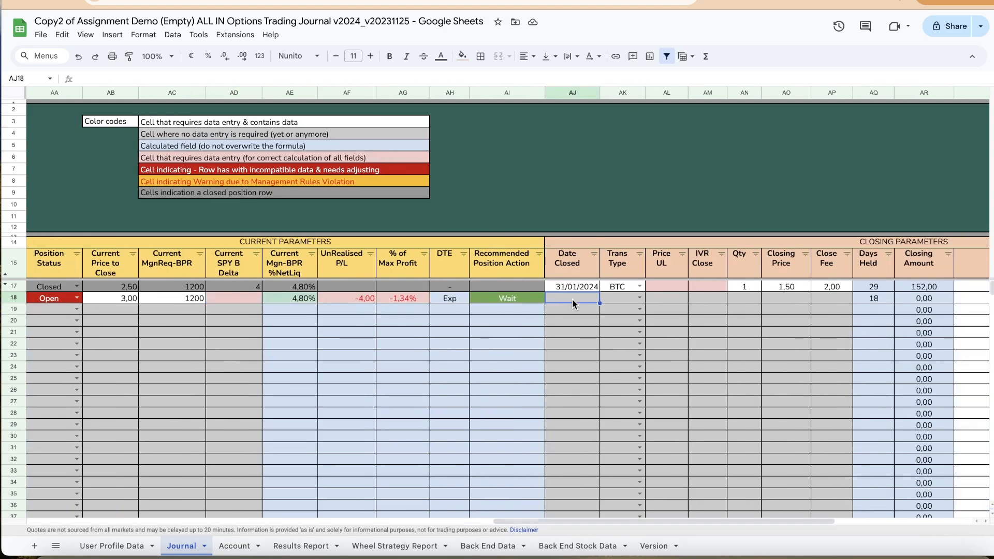
pyautogui.click(594, 369)
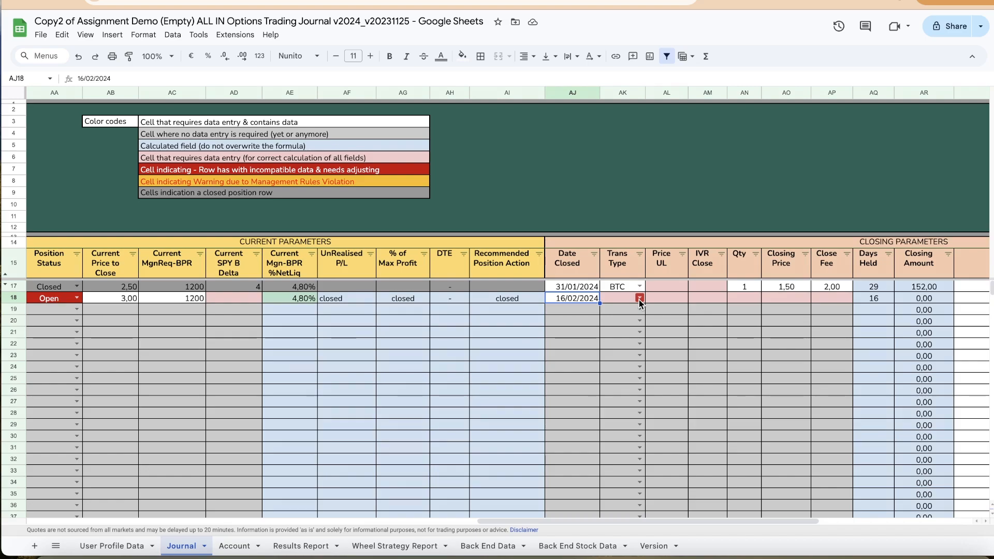
pyautogui.click(640, 301)
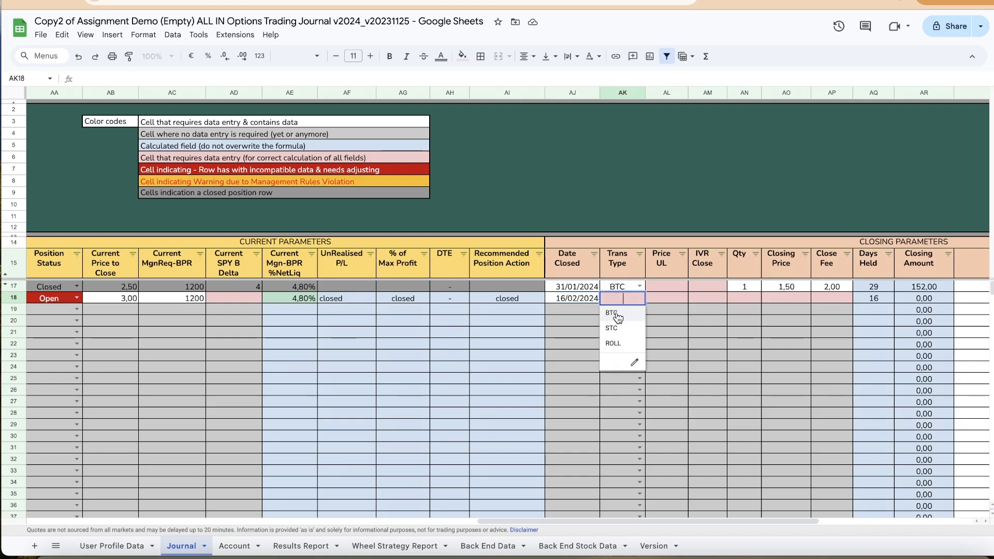
pyautogui.click(616, 314)
# - Enter a closing quantity of 1, a closing price of 0 and a close fee of 0 for entry 2
pyautogui.click(745, 299)
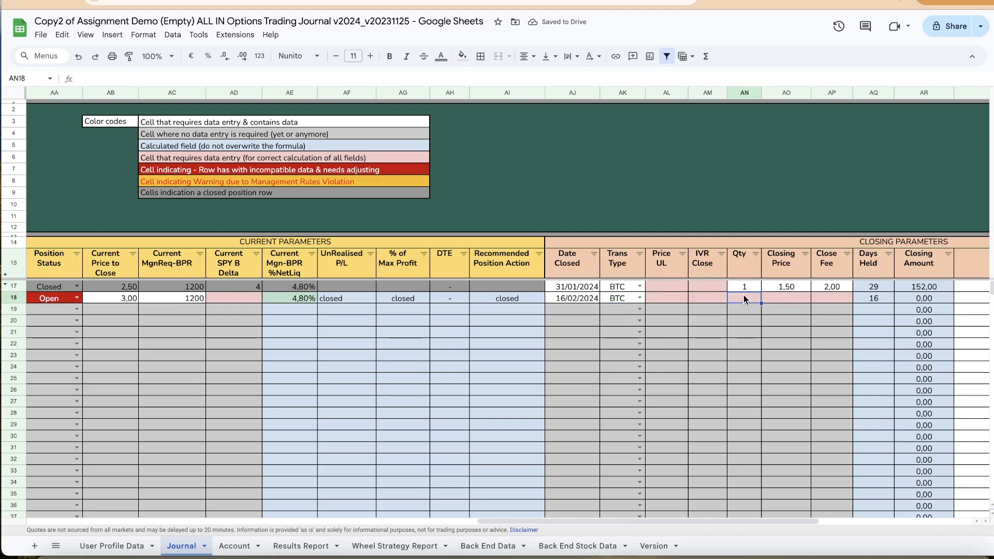
pyautogui.write('1')
pyautogui.press('Tab')
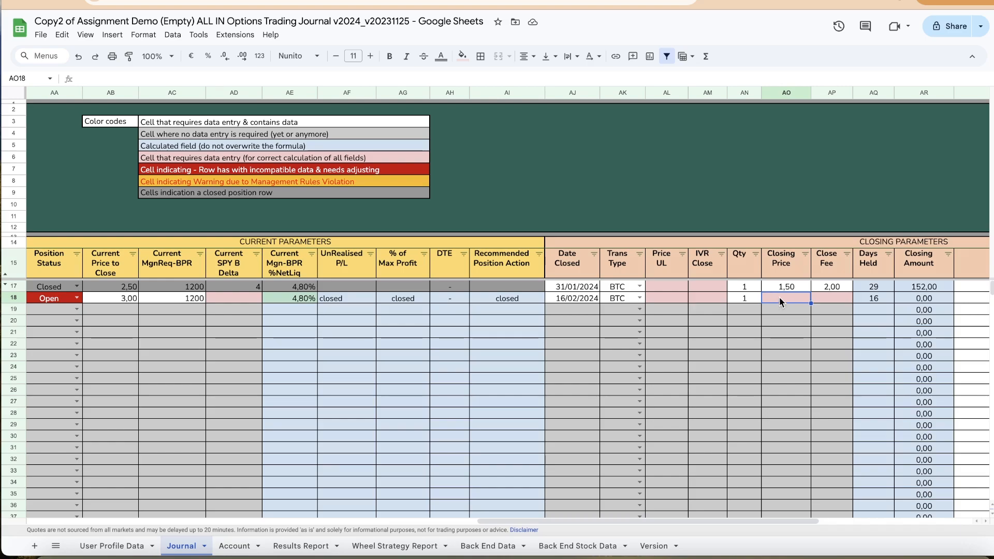
pyautogui.write('0')
pyautogui.press('Tab')
pyautogui.write('0')
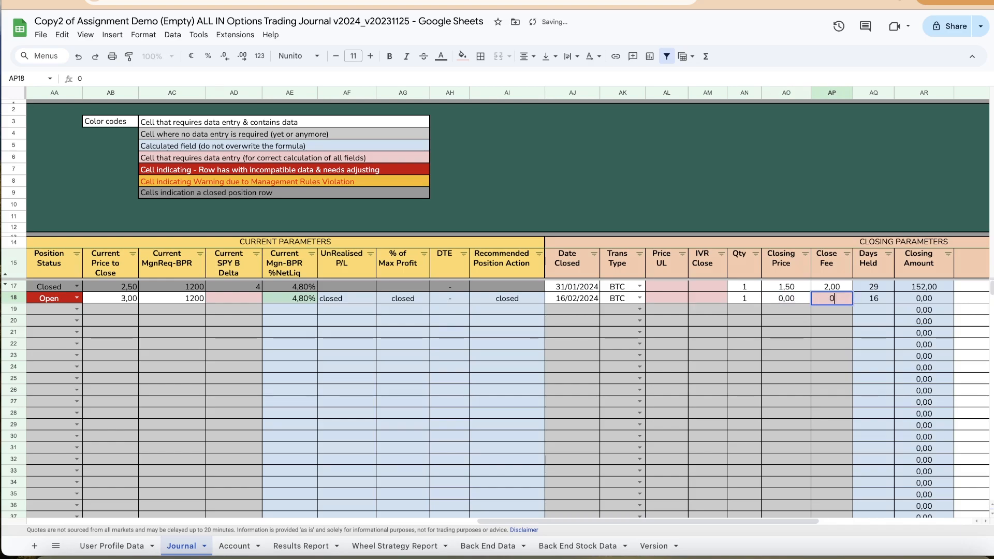
pyautogui.press('Tab')
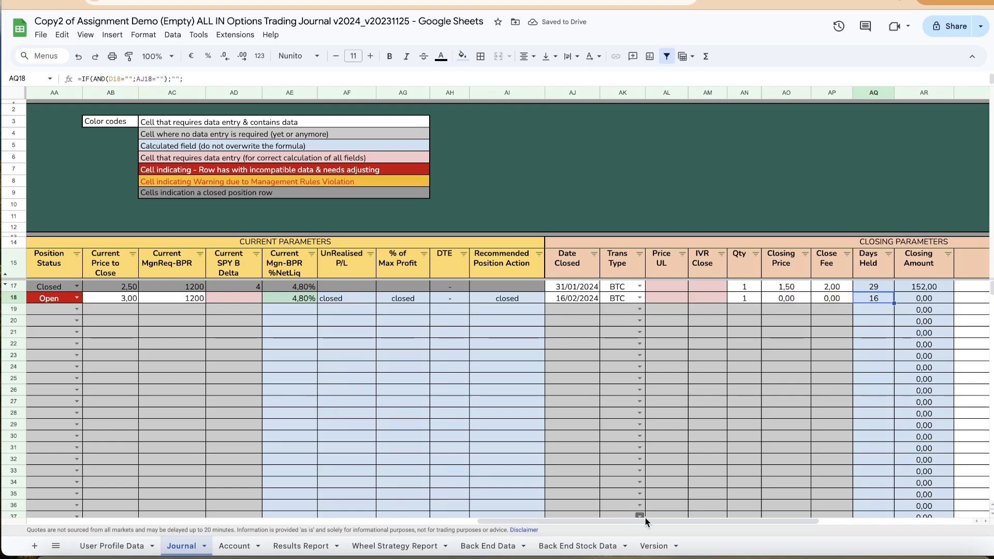
# - Change entry 2's position status to Assigned
pyautogui.moveTo(600, 520); pyautogui.dragTo(755, 519)
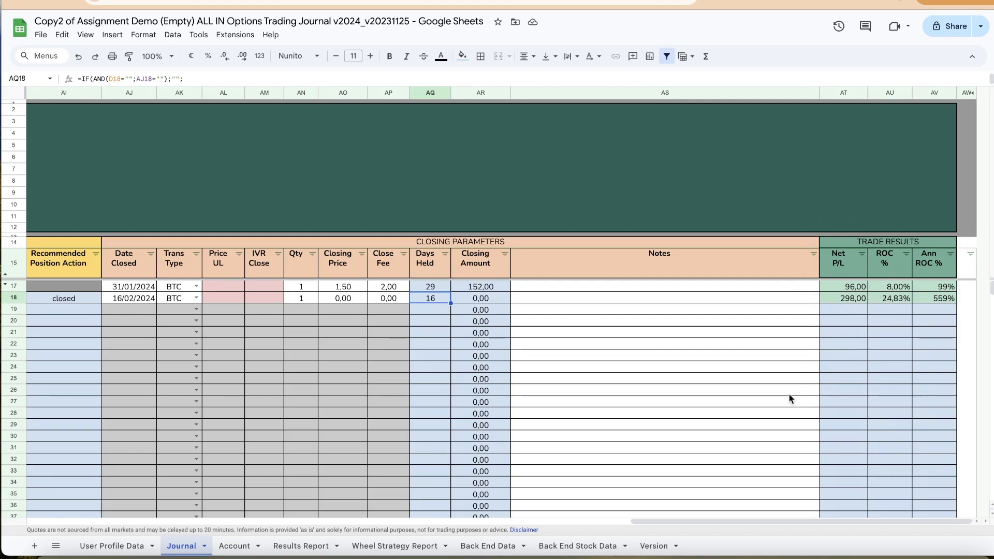
pyautogui.moveTo(685, 517); pyautogui.dragTo(241, 508)
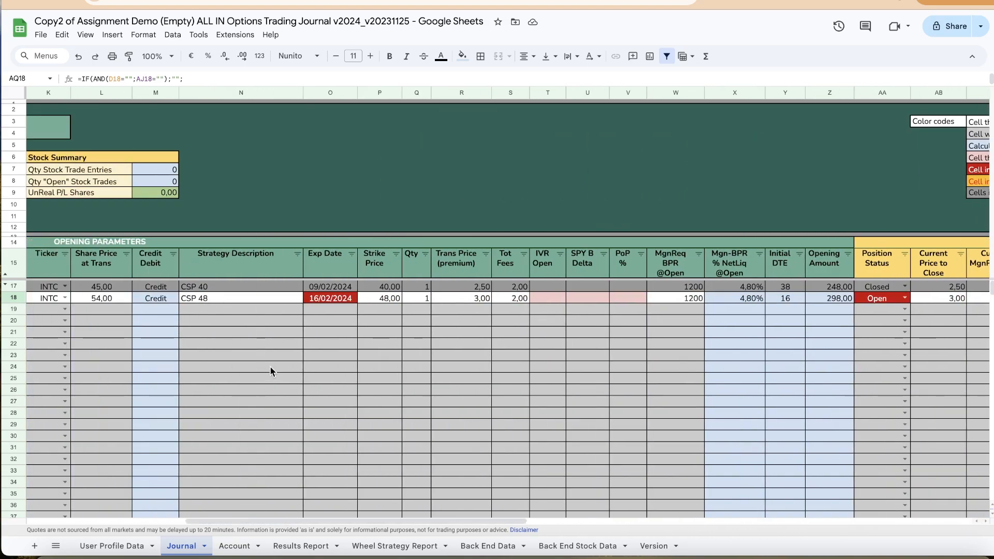
pyautogui.click(904, 299)
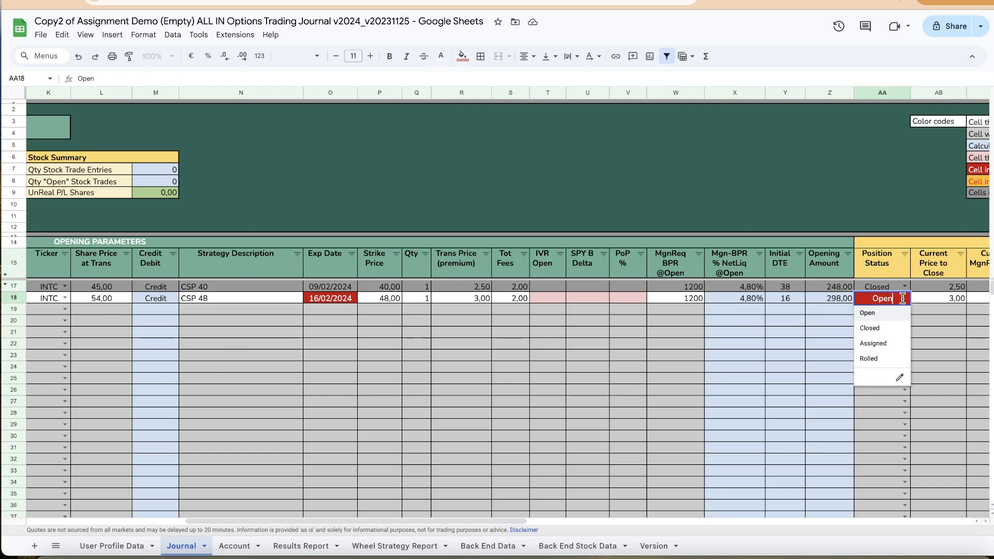
pyautogui.click(874, 344)
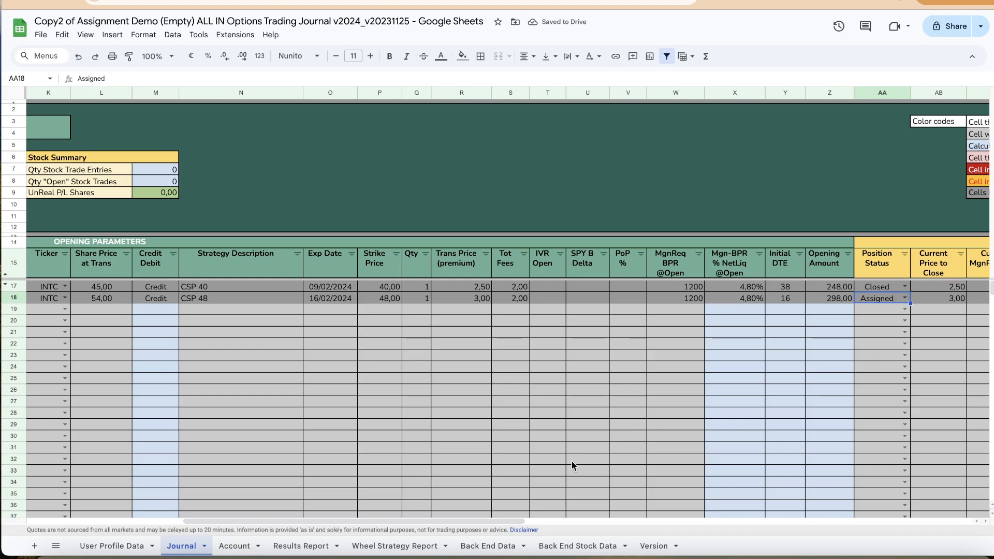
# - Start journal entry 3 with both the log entry date and the initial opening date set to 16/02/2024
pyautogui.moveTo(514, 516); pyautogui.dragTo(450, 521)
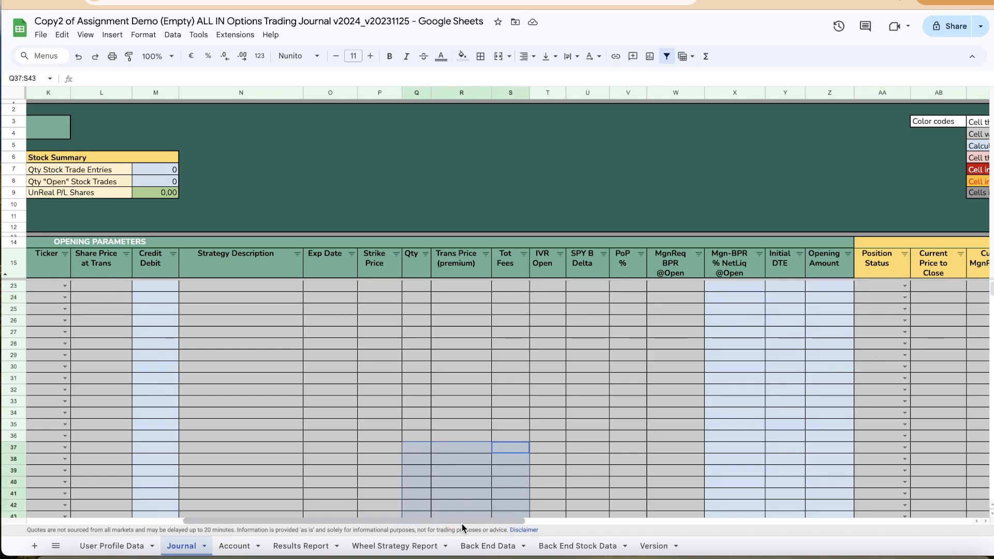
pyautogui.click(494, 426)
pyautogui.scroll(2, 493, 427)
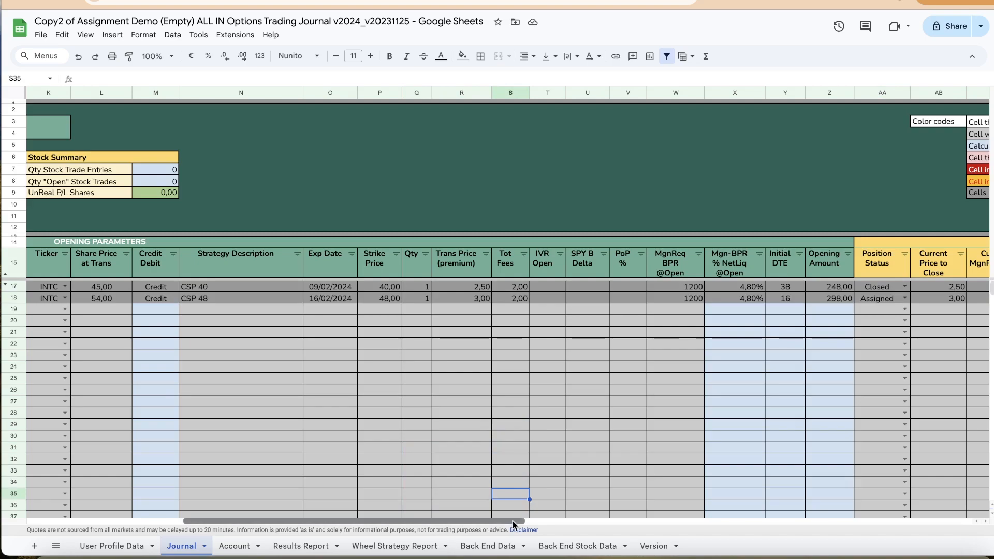
pyautogui.moveTo(510, 520); pyautogui.dragTo(352, 520)
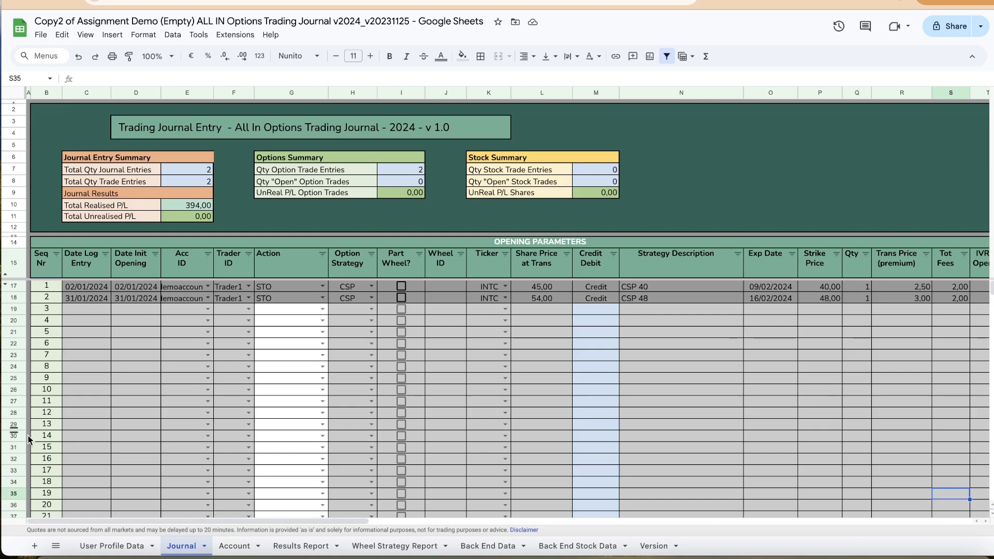
pyautogui.doubleClick(76, 310)
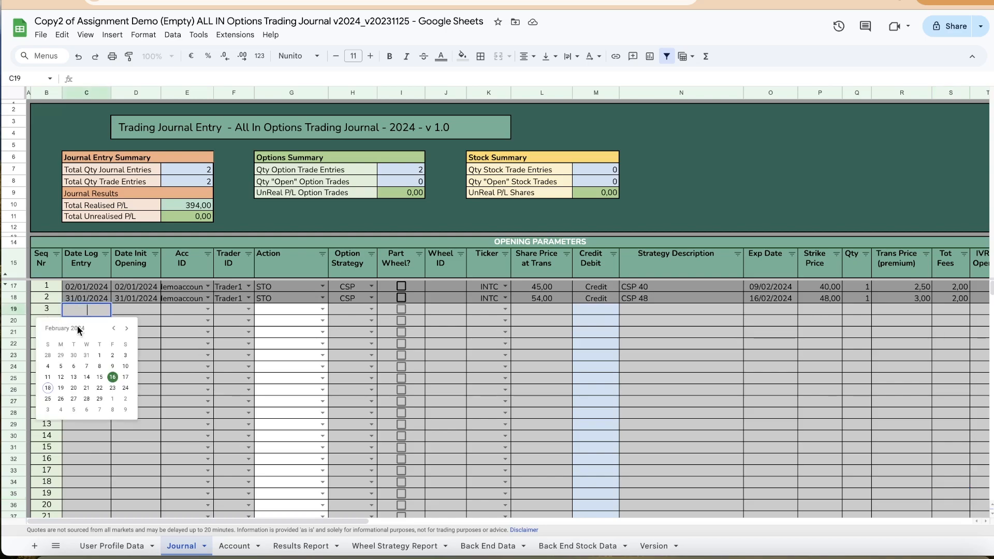
pyautogui.click(112, 377)
pyautogui.doubleClick(135, 308)
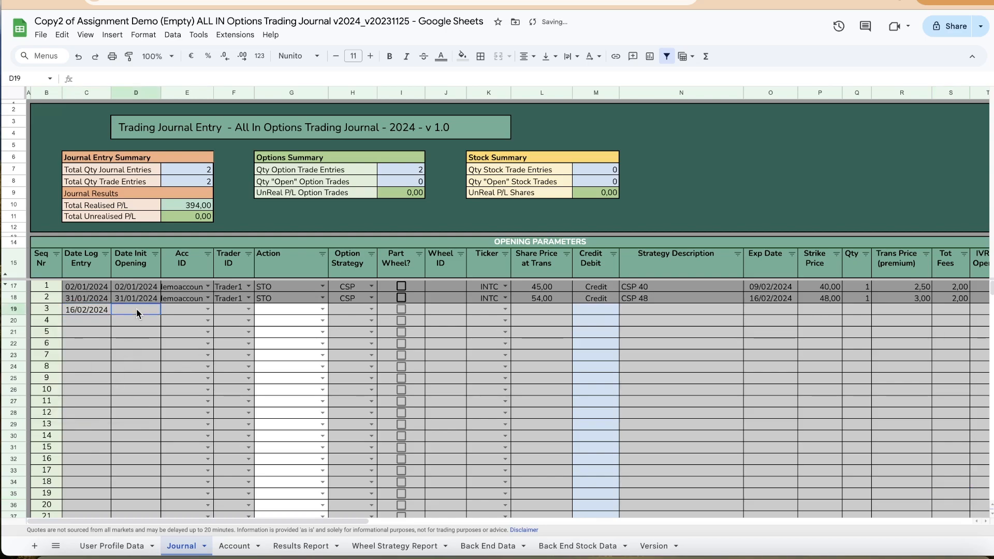
pyautogui.click(168, 384)
# - Assign demoaccount as the account and Trader1 as the trader for entry 3
pyautogui.click(208, 309)
pyautogui.click(199, 324)
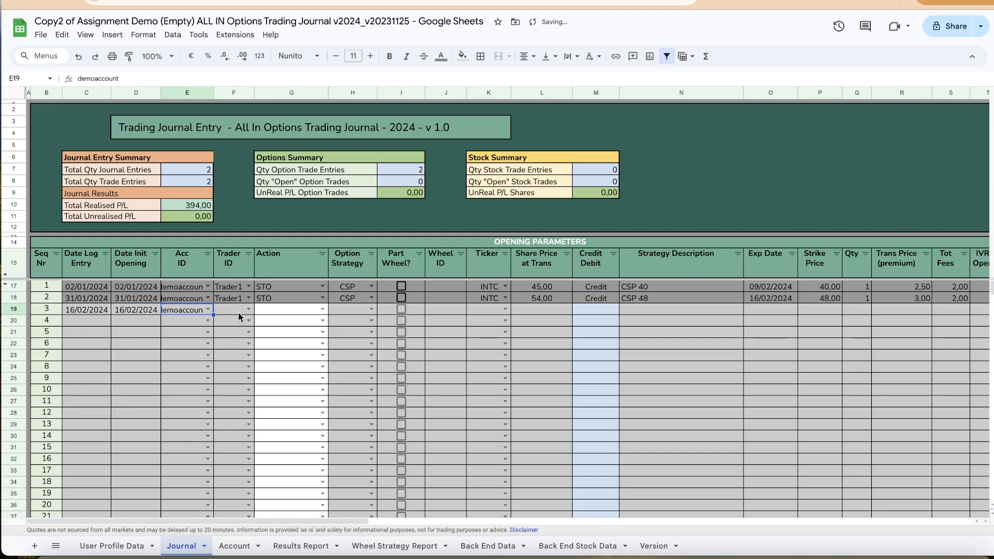
pyautogui.click(248, 309)
pyautogui.click(235, 324)
# - Set entry 3's action to Buy shares and its ticker to INTC
pyautogui.click(322, 310)
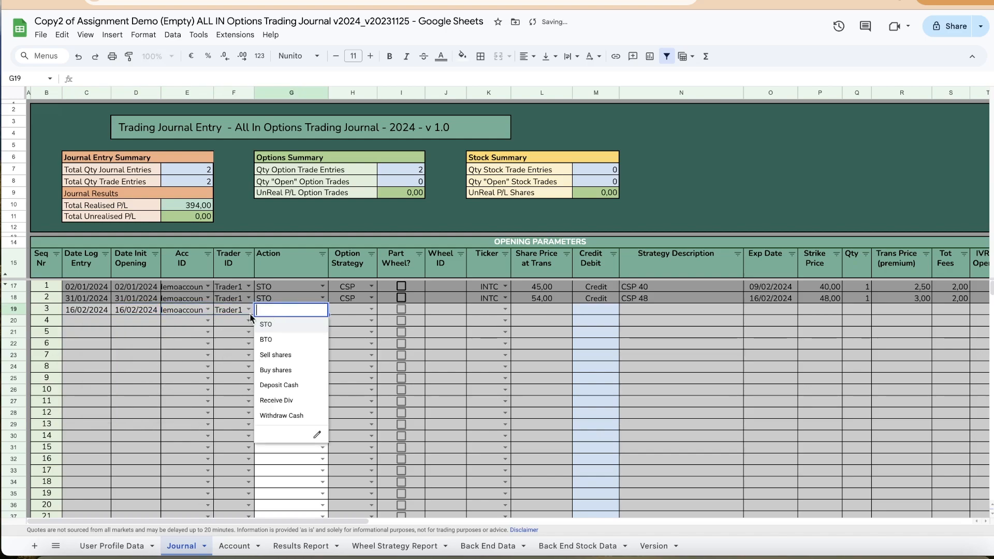
pyautogui.click(280, 371)
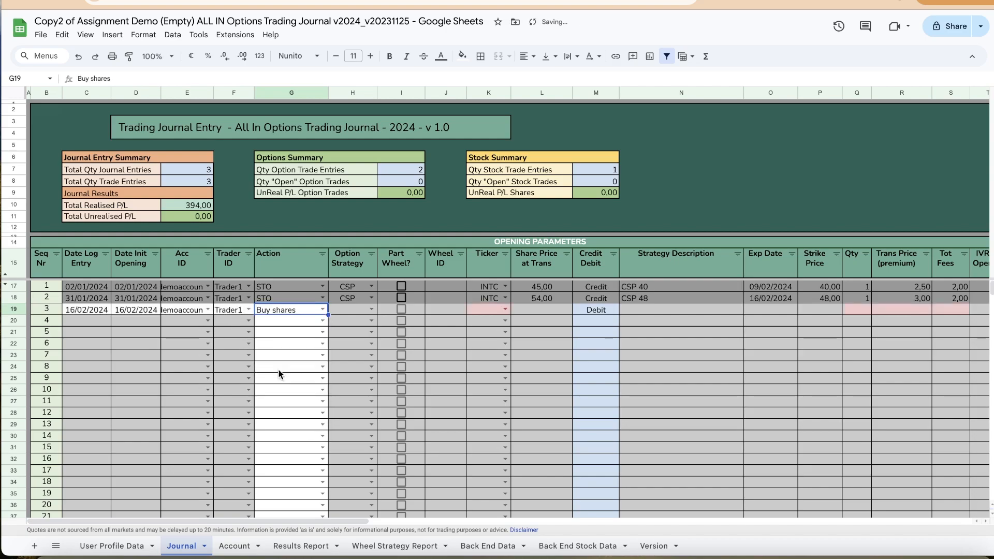
pyautogui.click(505, 310)
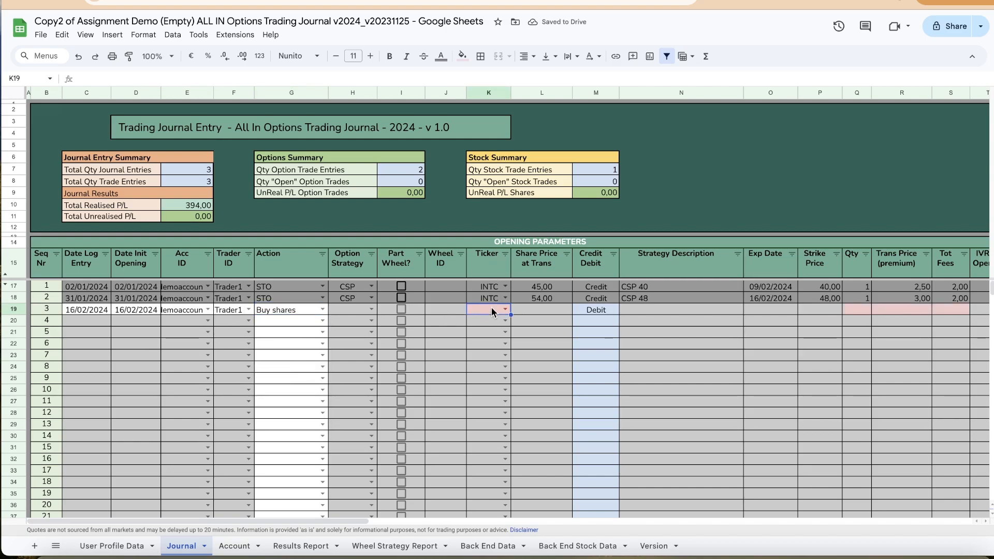
pyautogui.write('INTC')
pyautogui.press('Tab')
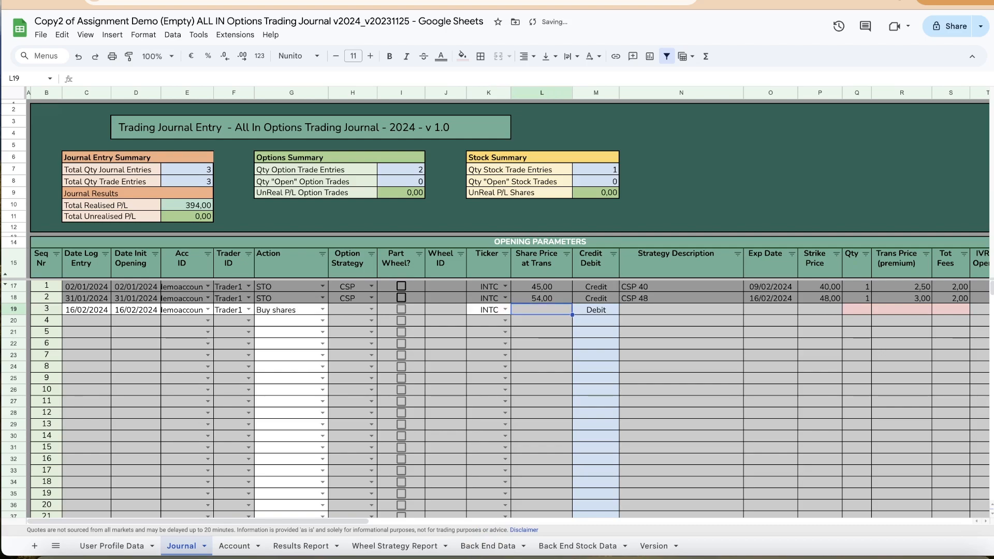
# - Enter a quantity of 100, a transaction price of 48 and total fees of 5 for entry 3
pyautogui.moveTo(341, 522); pyautogui.dragTo(533, 520)
pyautogui.click(372, 307)
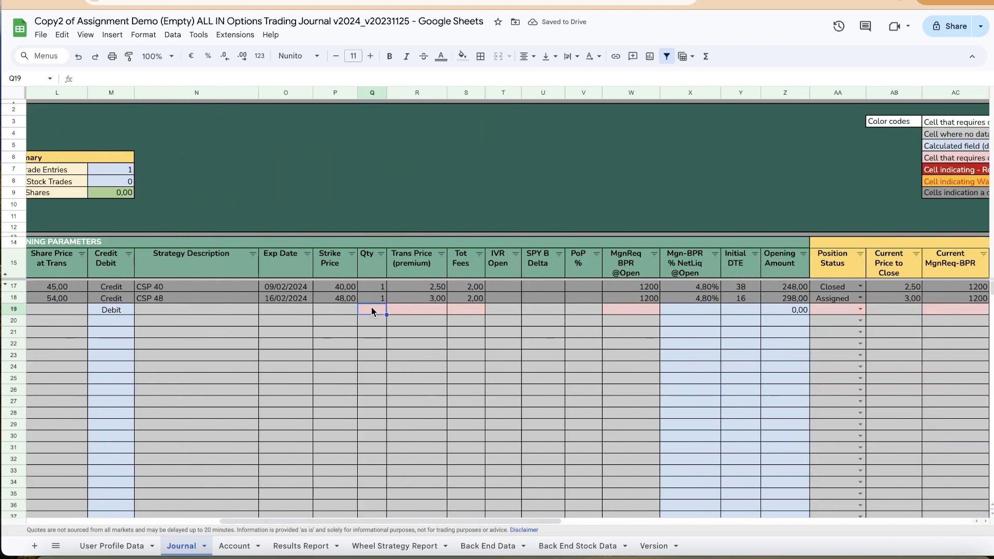
pyautogui.write('100')
pyautogui.press('Tab')
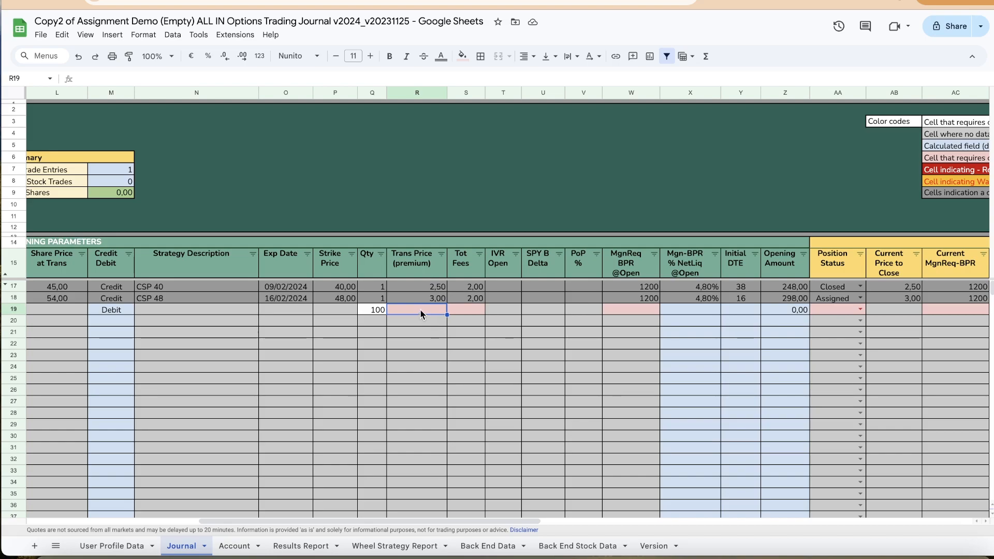
pyautogui.write('48')
pyautogui.press('Tab')
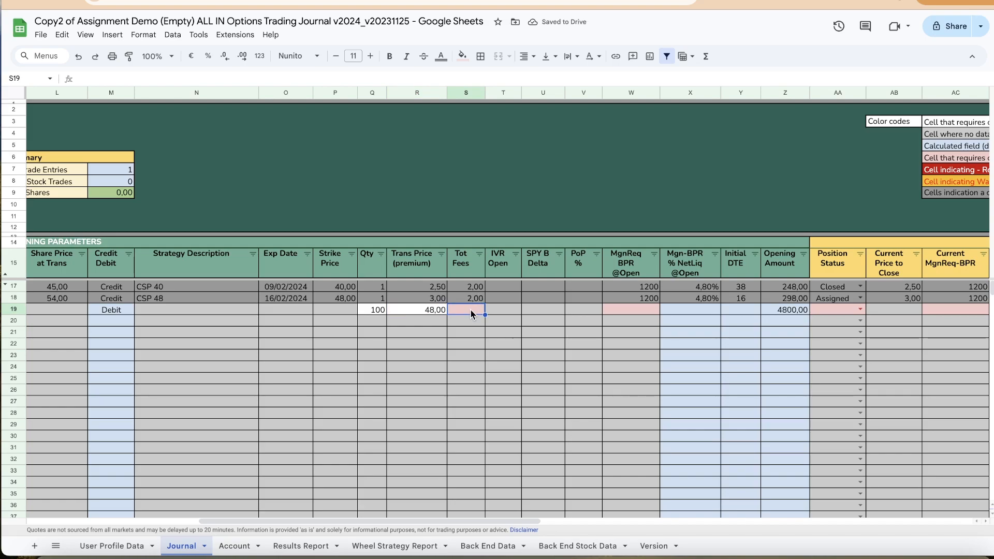
pyautogui.write('5')
pyautogui.press('Tab')
# - Enter a margin requirement at open of 1200 for entry 3 and set its position status to Open
pyautogui.click(644, 311)
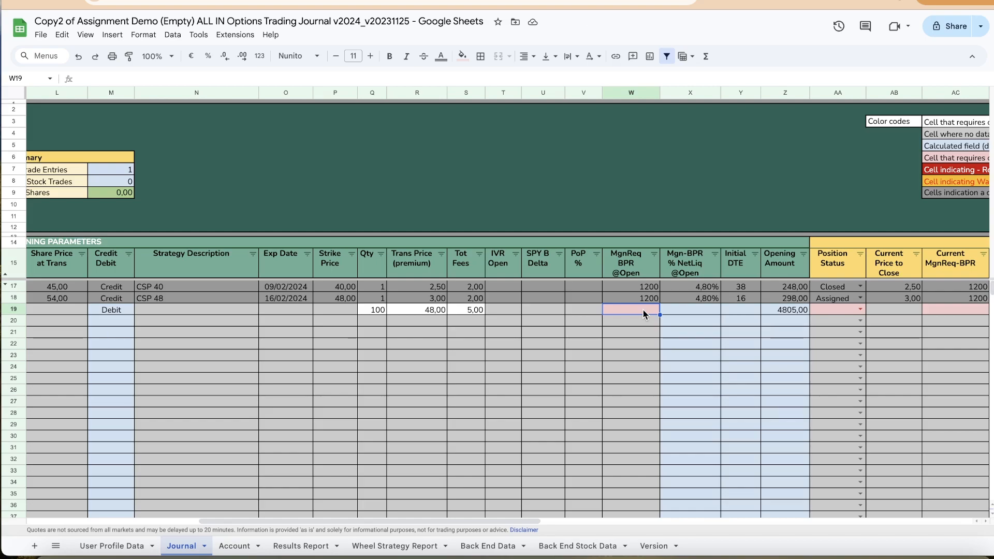
pyautogui.write('1200')
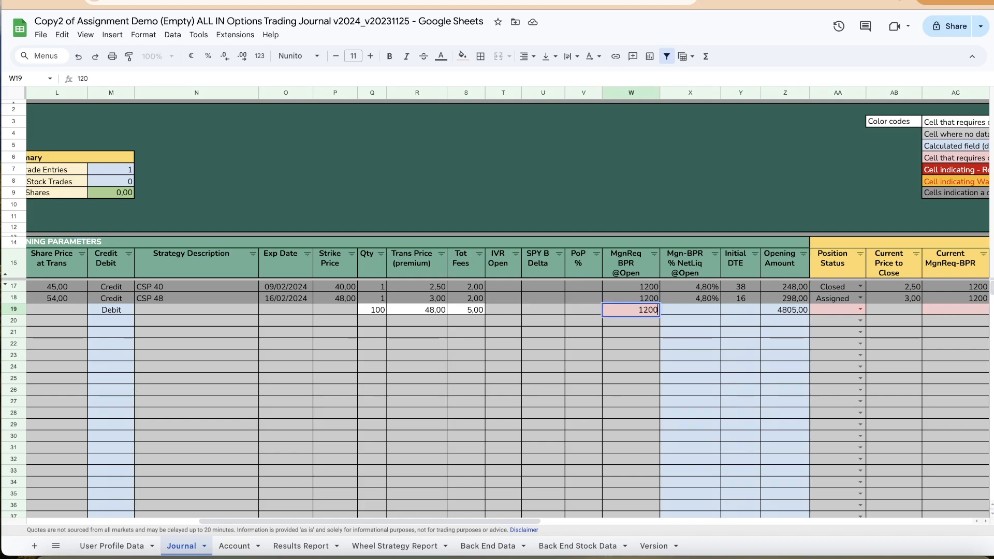
pyautogui.press('Tab')
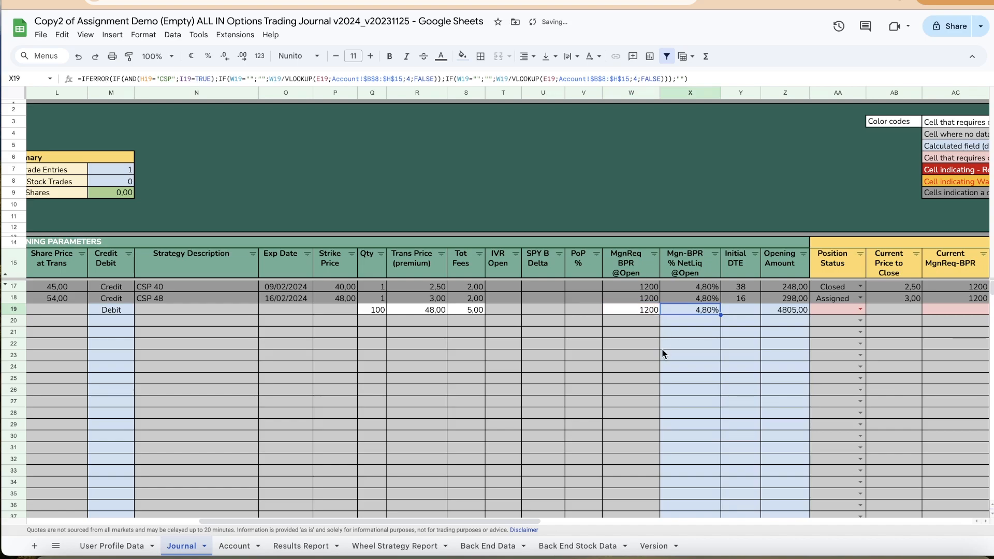
pyautogui.hscroll(6, 652, 414)
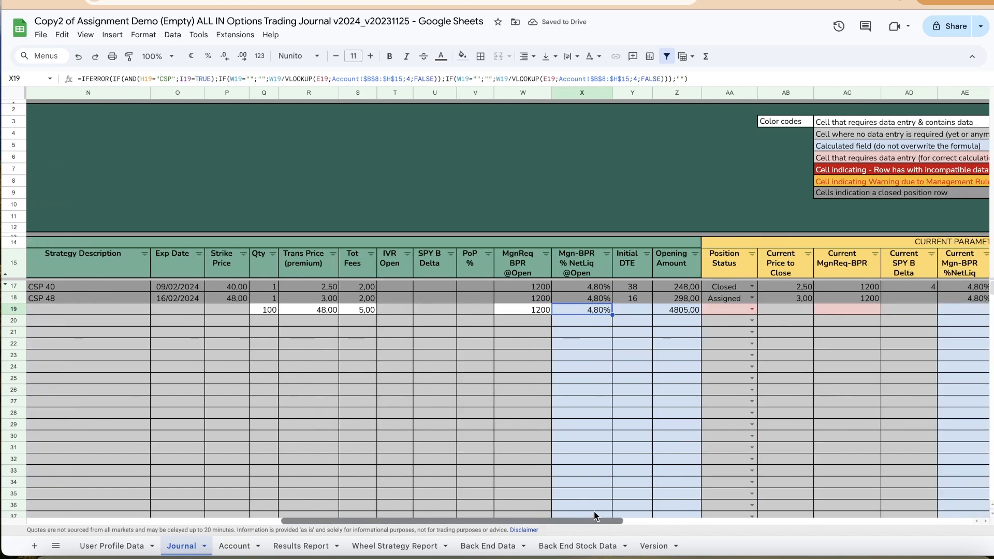
pyautogui.click(501, 310)
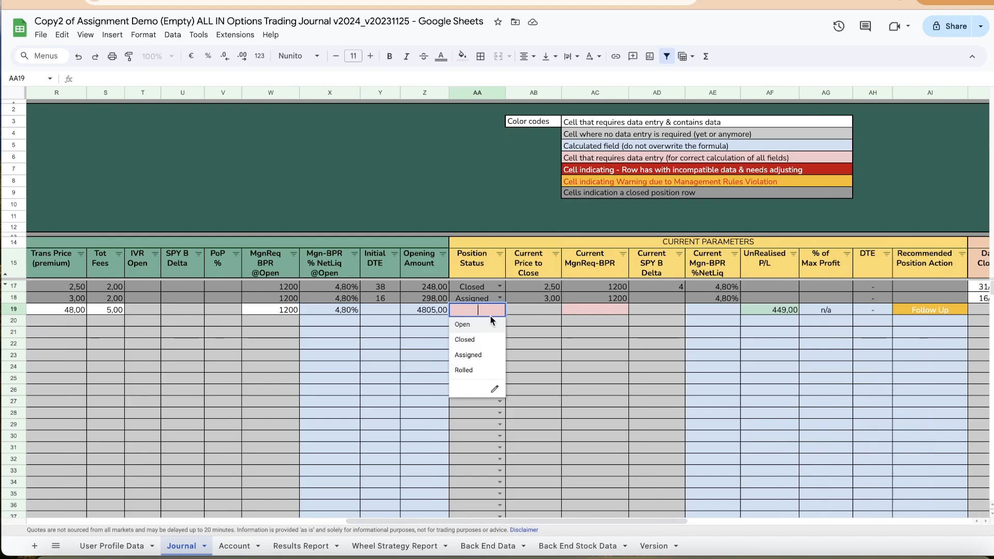
pyautogui.click(478, 325)
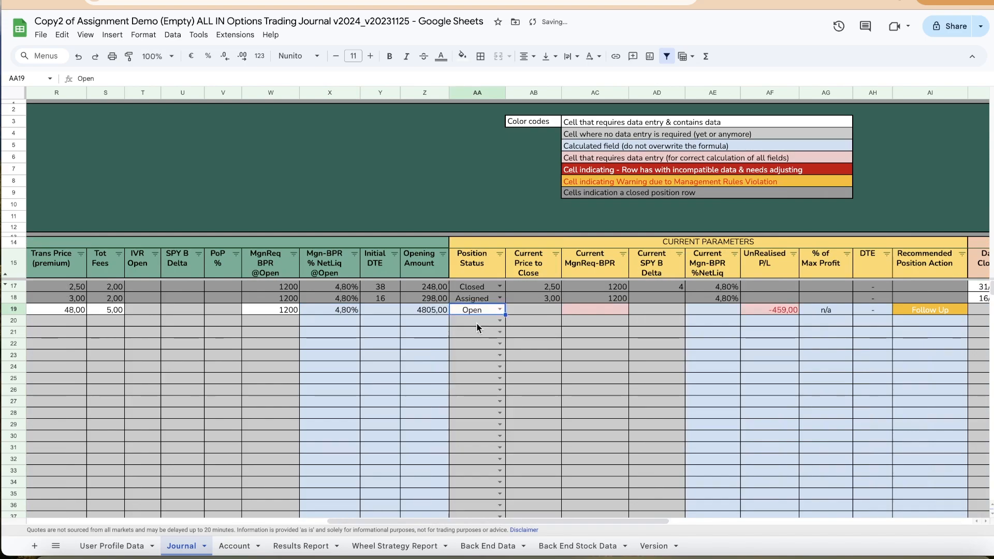
# - Enter a current margin requirement of 1200 for entry 3
pyautogui.click(593, 311)
pyautogui.write('1200')
pyautogui.press('Tab')
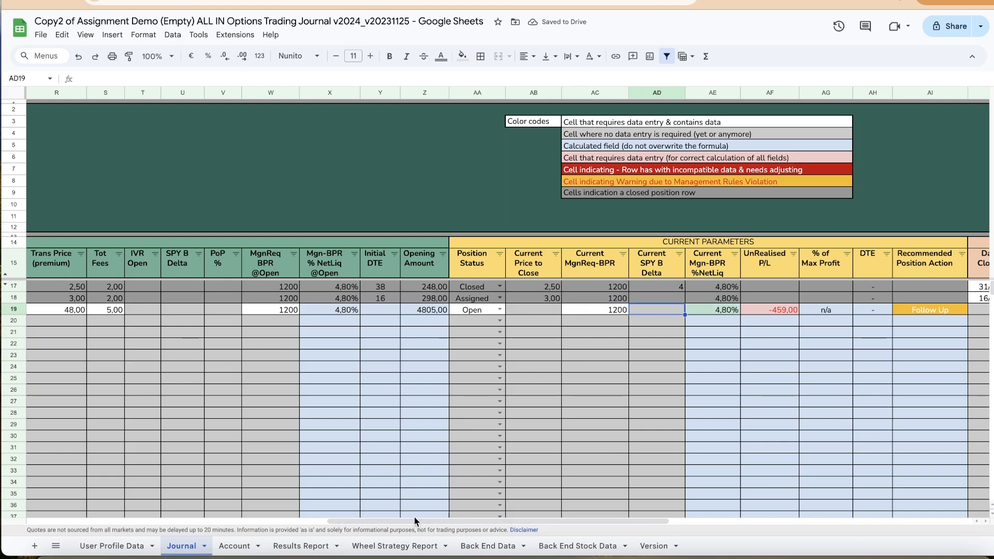
# - Review the journal's trade results, the Results Report, the Account summary and the opening and current parameters of the logged entries
pyautogui.moveTo(413, 520); pyautogui.dragTo(747, 506)
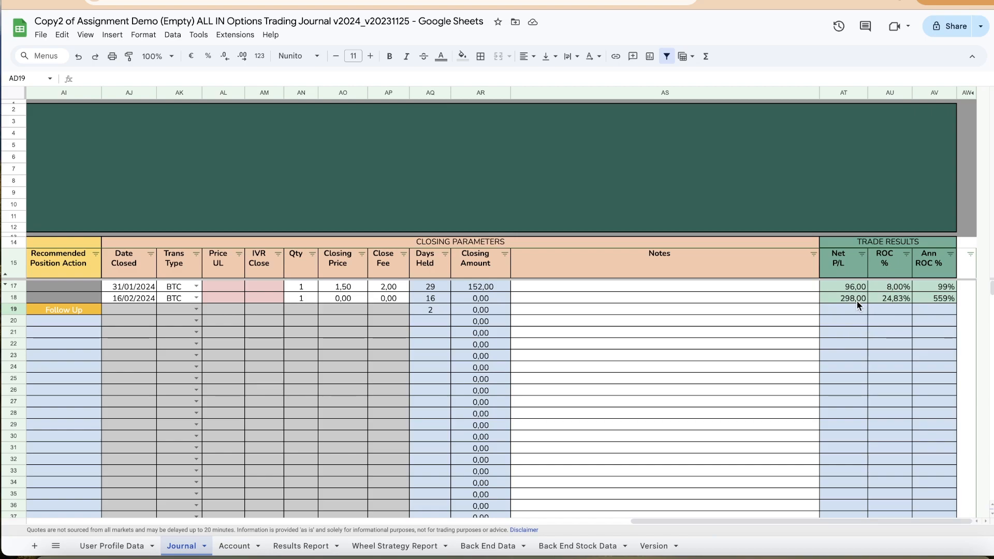
pyautogui.click(299, 547)
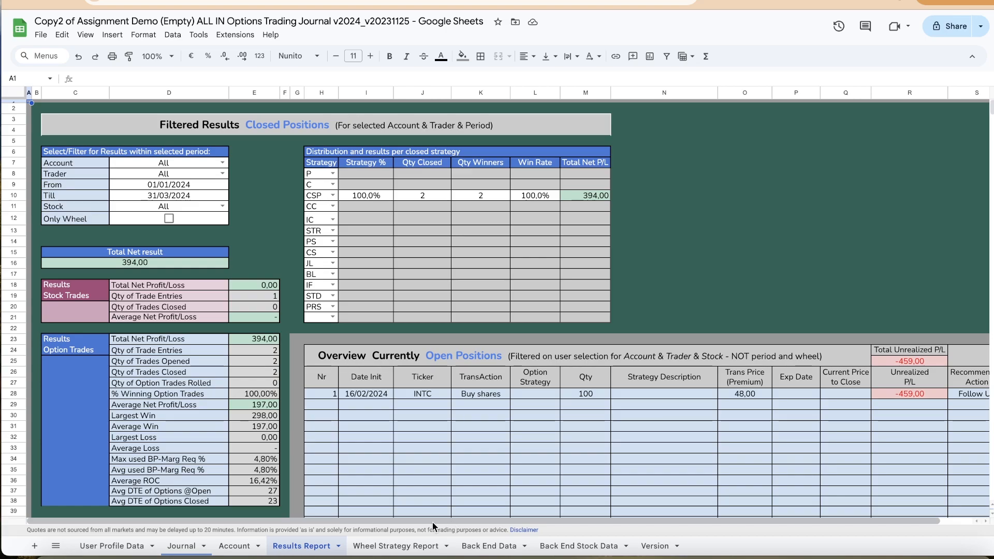
pyautogui.click(240, 548)
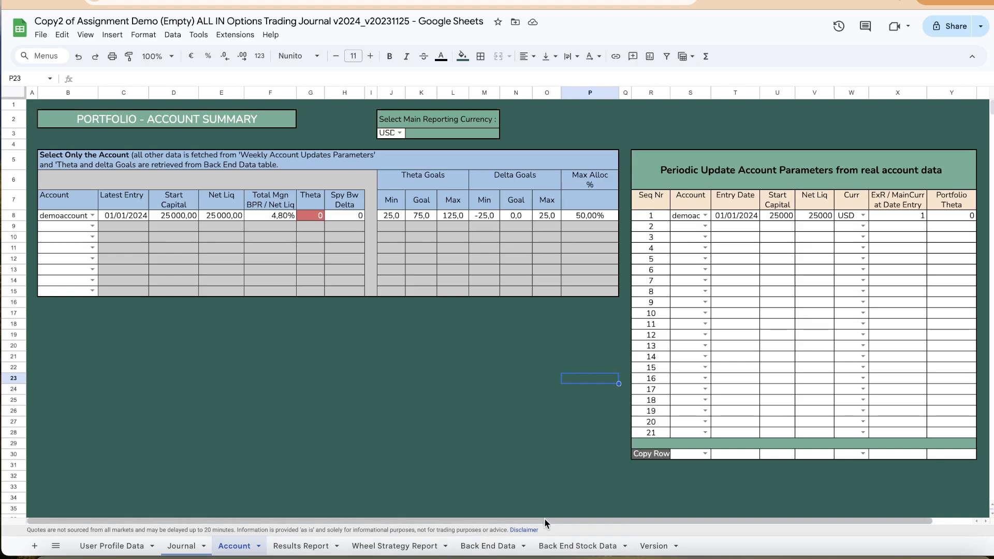
pyautogui.click(187, 548)
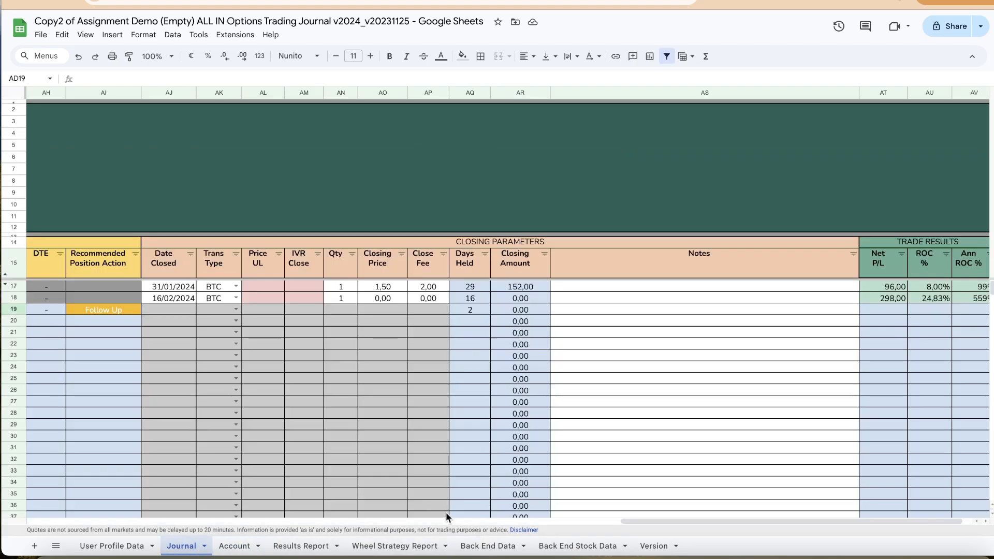
pyautogui.moveTo(692, 520); pyautogui.dragTo(748, 523)
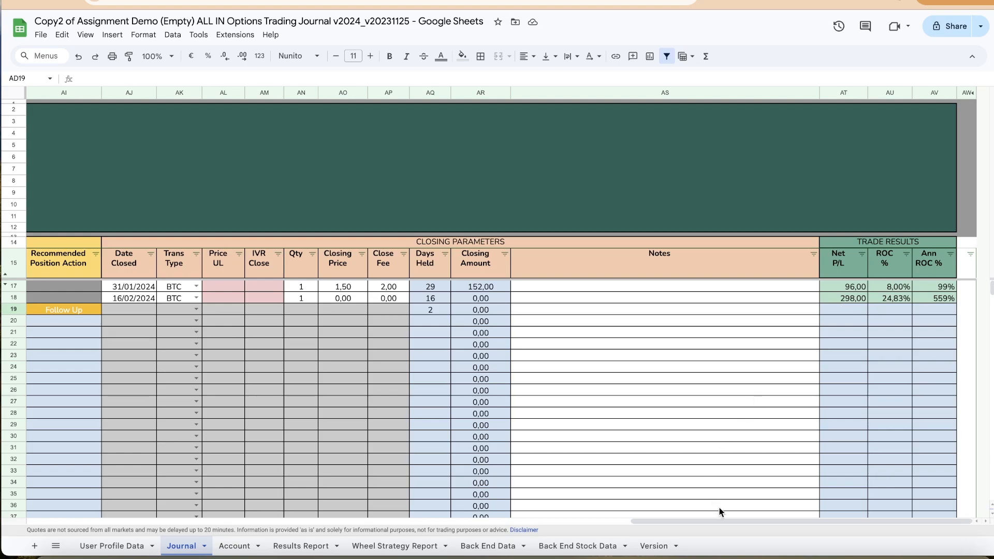
pyautogui.moveTo(733, 520); pyautogui.dragTo(487, 521)
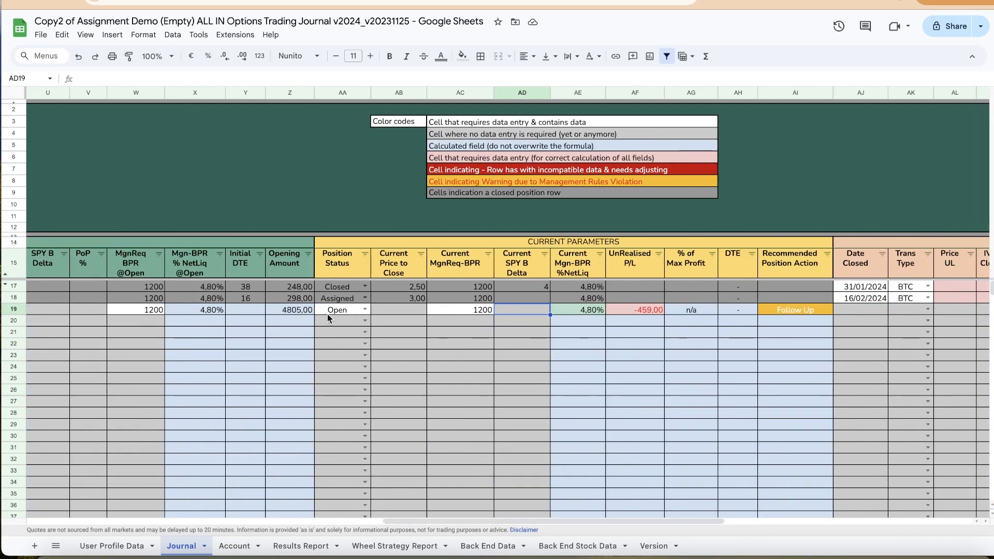
pyautogui.moveTo(573, 523); pyautogui.dragTo(436, 525)
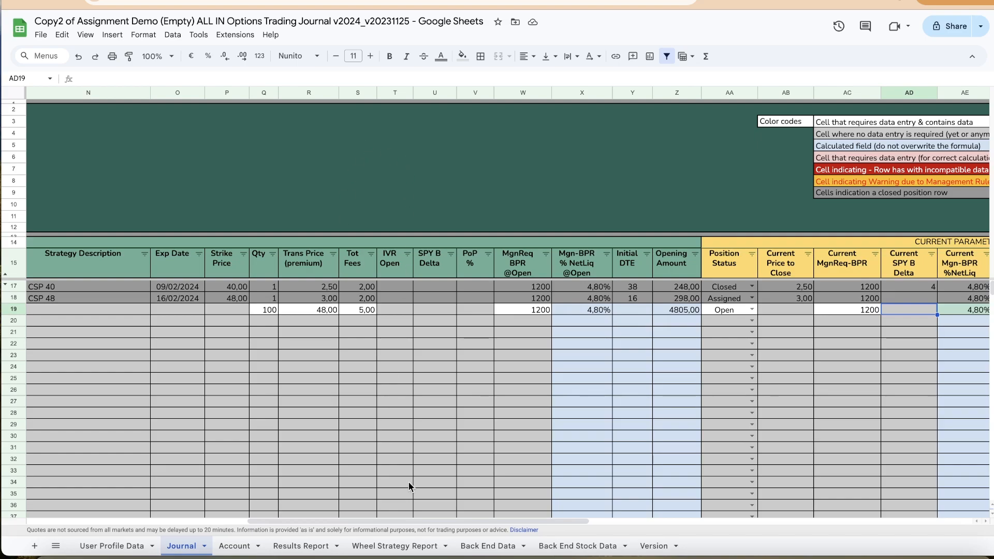
# - Change the closing transaction type of entry 2, the assigned INTC put, to ROLL
pyautogui.moveTo(421, 520); pyautogui.dragTo(568, 544)
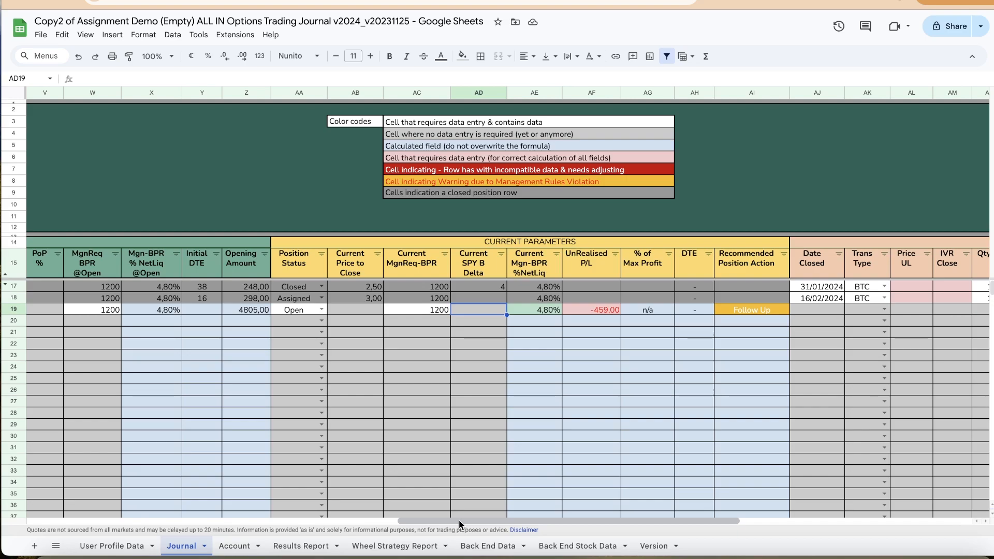
pyautogui.moveTo(463, 520); pyautogui.dragTo(645, 521)
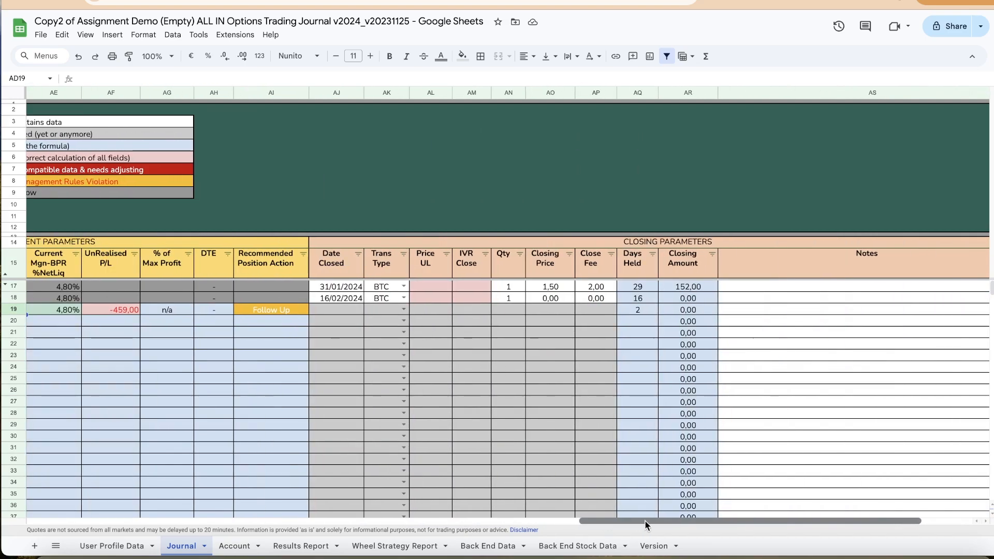
pyautogui.click(403, 299)
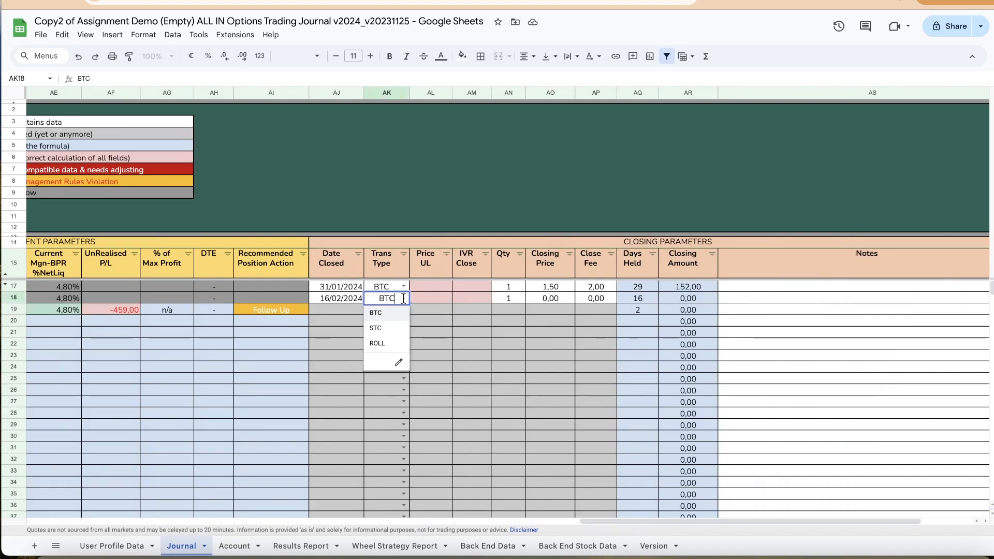
pyautogui.click(379, 343)
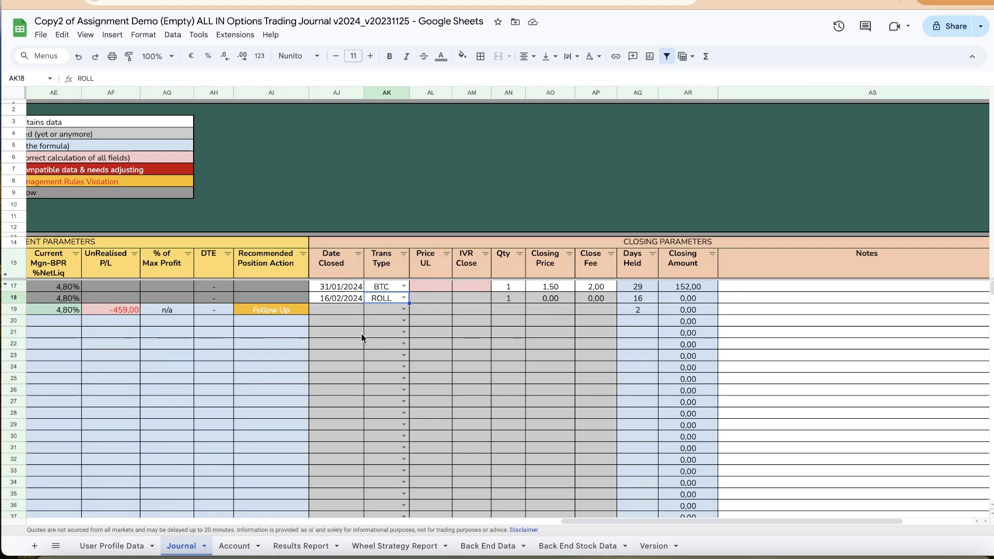
# - Check entry 2's trade results in the journal and the closed-position figures in the Results Report
pyautogui.moveTo(651, 518); pyautogui.dragTo(785, 496)
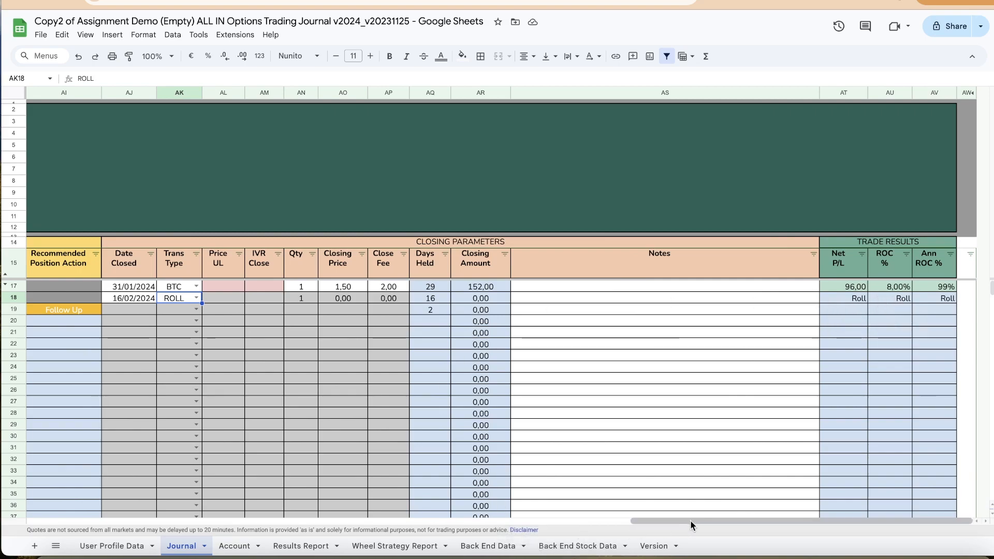
pyautogui.moveTo(691, 520); pyautogui.dragTo(586, 524)
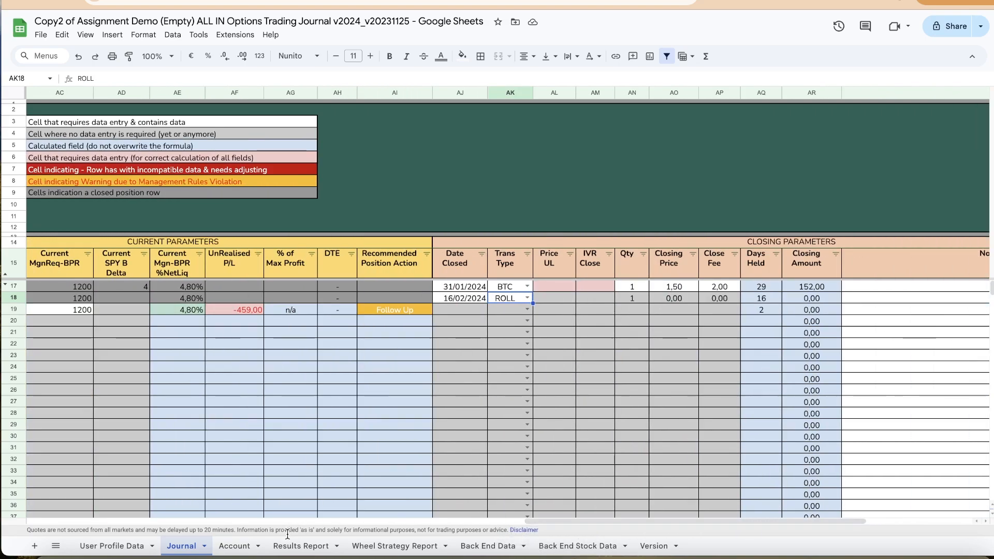
pyautogui.click(305, 548)
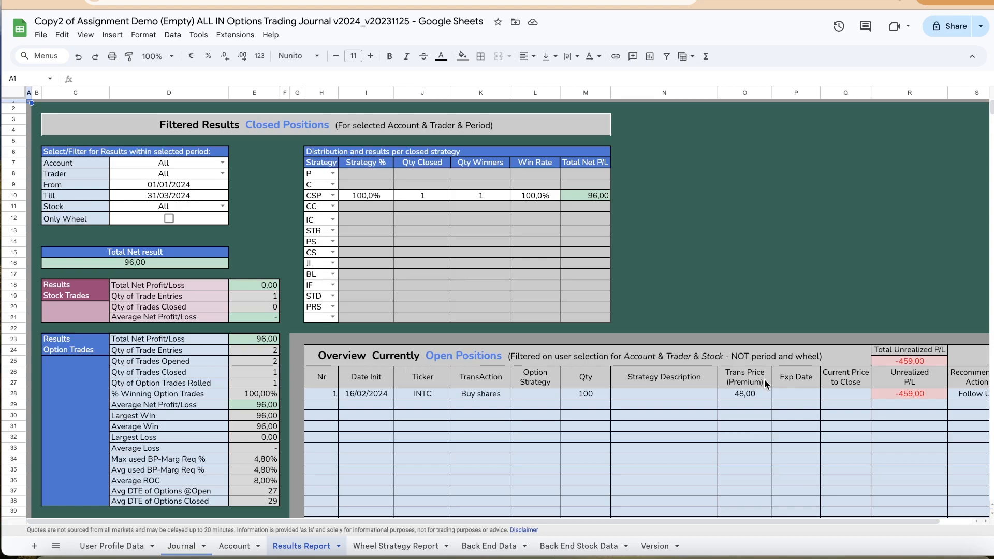
# - Set the transaction price of entry 3, the INTC share purchase, to 45 in the journal
pyautogui.click(185, 552)
pyautogui.moveTo(605, 521); pyautogui.dragTo(282, 522)
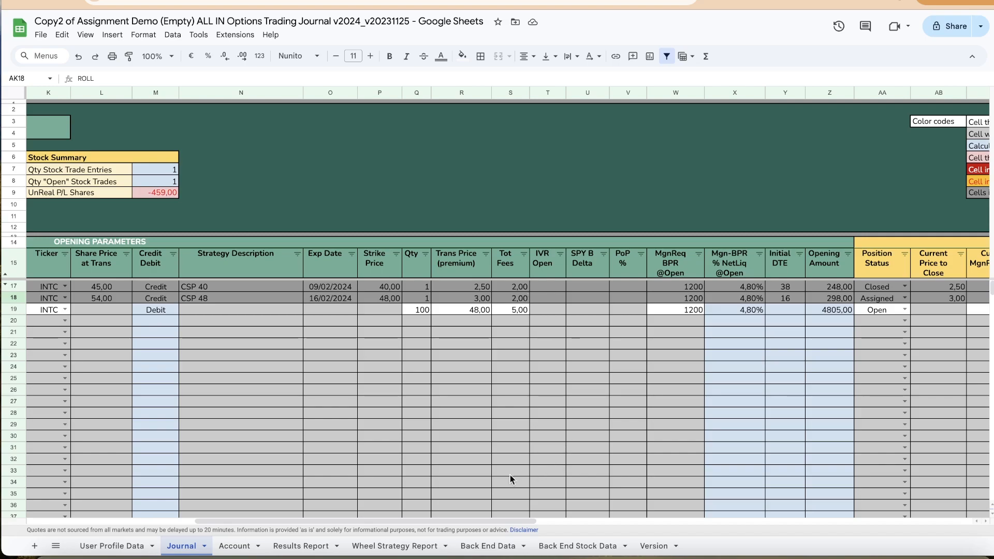
pyautogui.moveTo(496, 521); pyautogui.dragTo(822, 502)
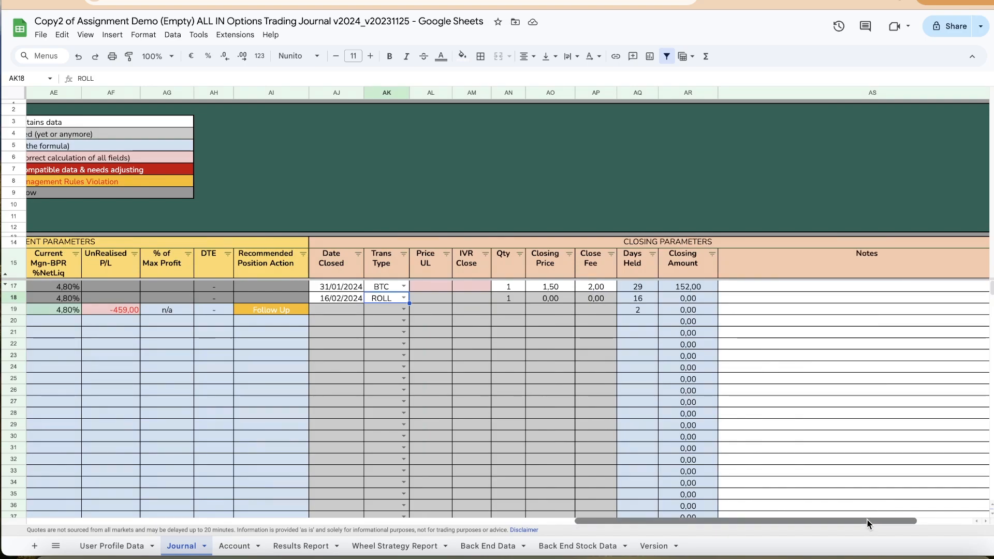
pyautogui.moveTo(864, 519); pyautogui.dragTo(529, 511)
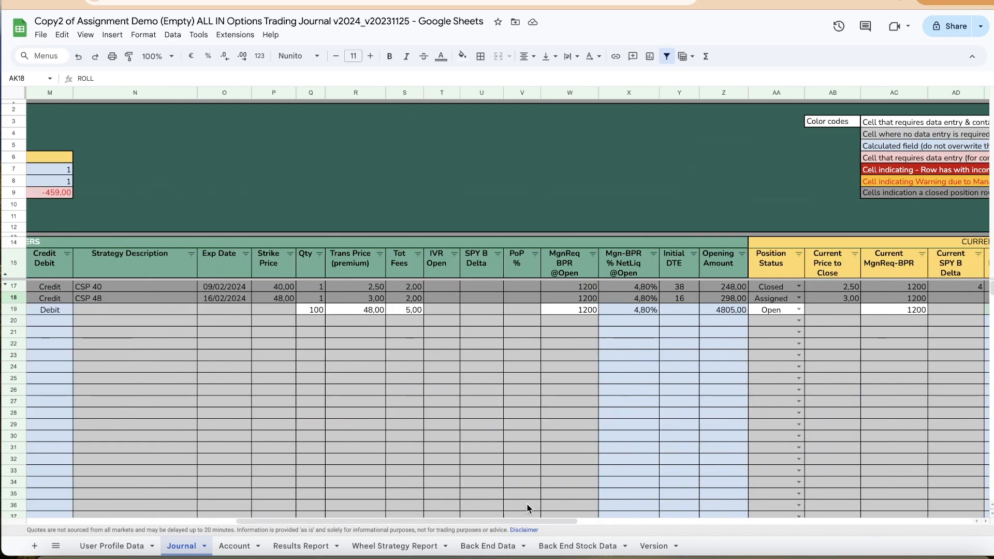
pyautogui.click(366, 310)
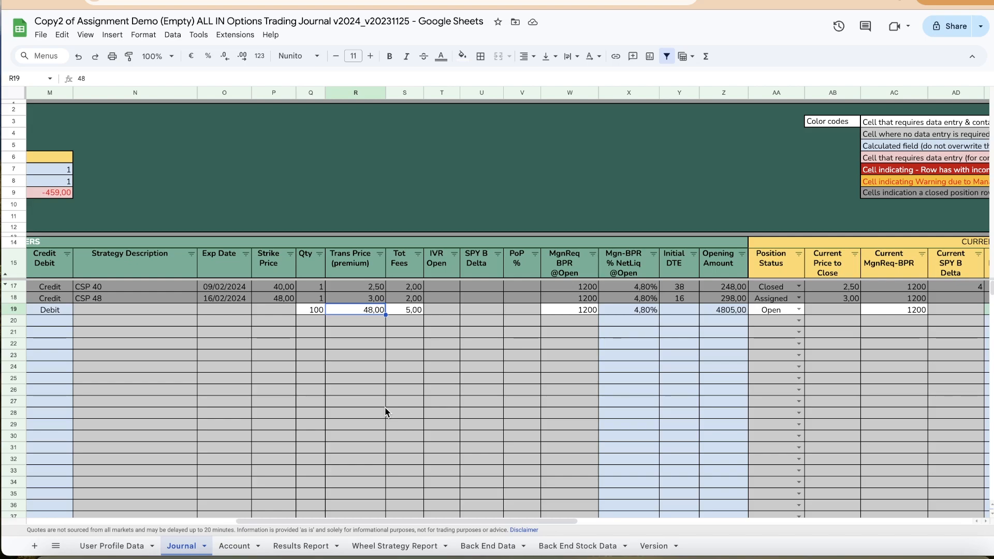
pyautogui.write('45')
pyautogui.press('Tab')
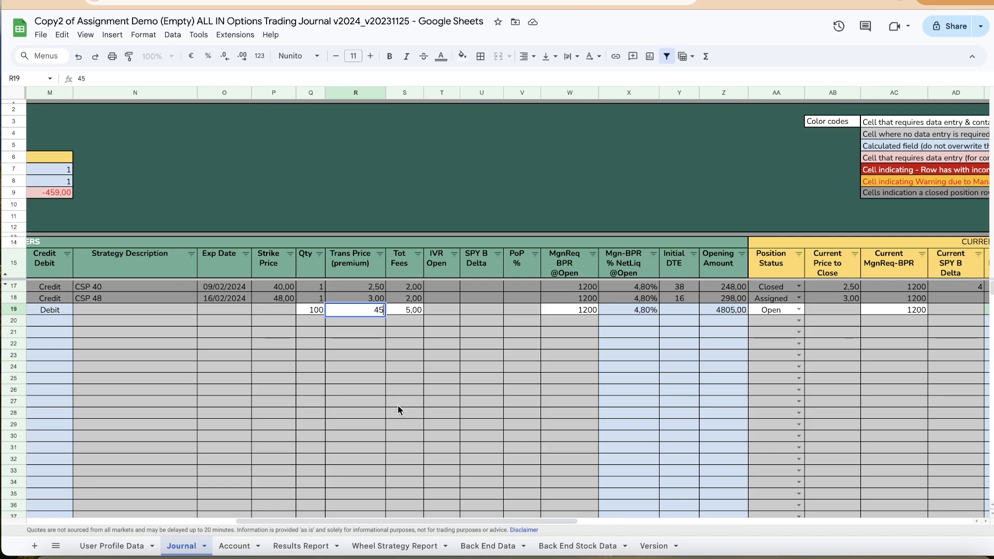
# - Check entry 3's unrealised P/L in the journal and its open position in the Results Report
pyautogui.moveTo(399, 521); pyautogui.dragTo(784, 521)
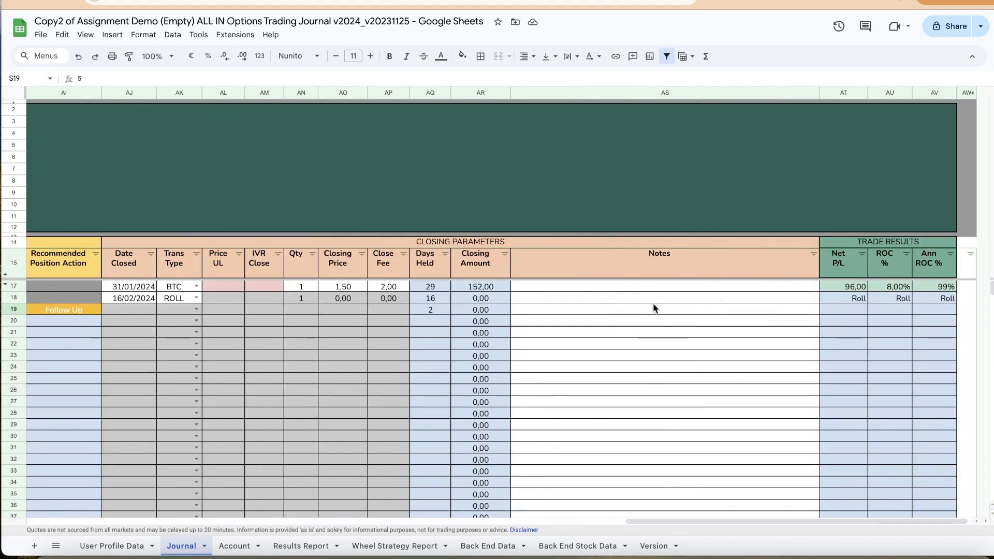
pyautogui.moveTo(718, 518); pyautogui.dragTo(455, 526)
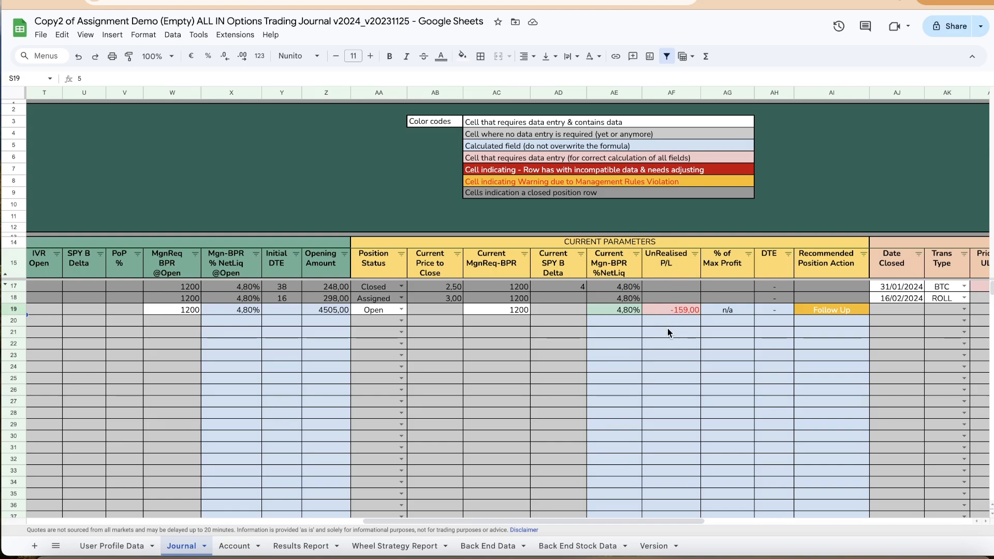
pyautogui.click(300, 548)
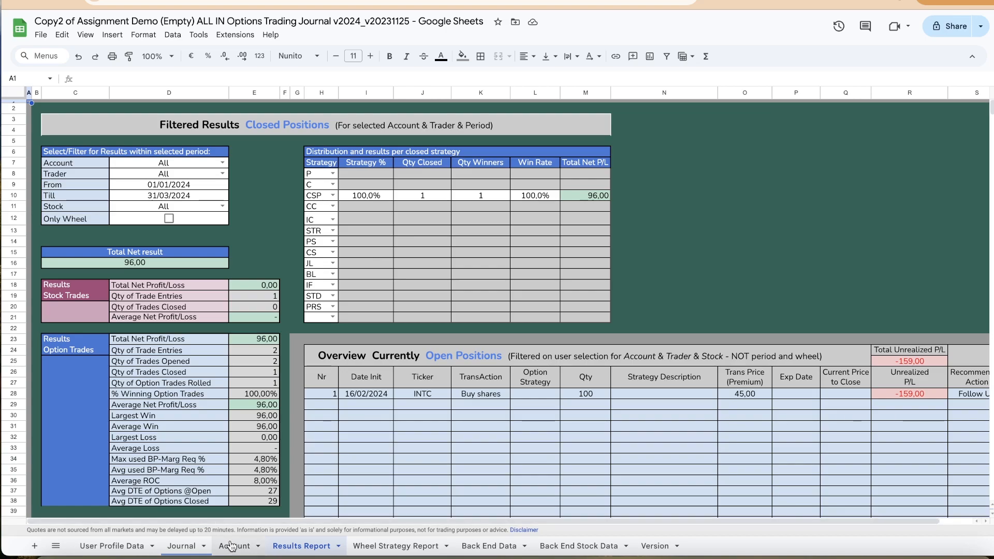
# - Return to the journal and compare entry 2's closing parameters and trade results with the opening parameters of entries 2 and 3
pyautogui.click(188, 553)
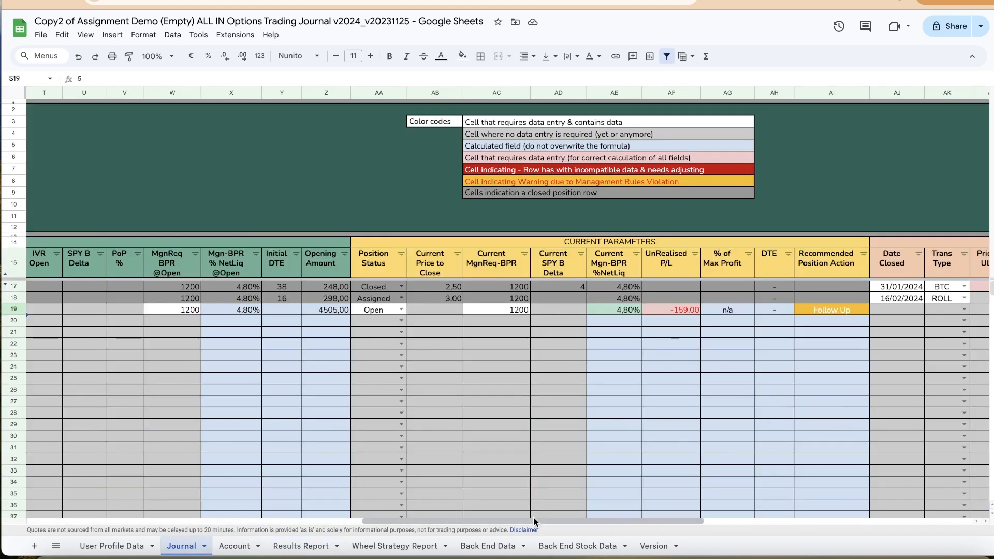
pyautogui.moveTo(548, 521); pyautogui.dragTo(740, 521)
pyautogui.click(476, 299)
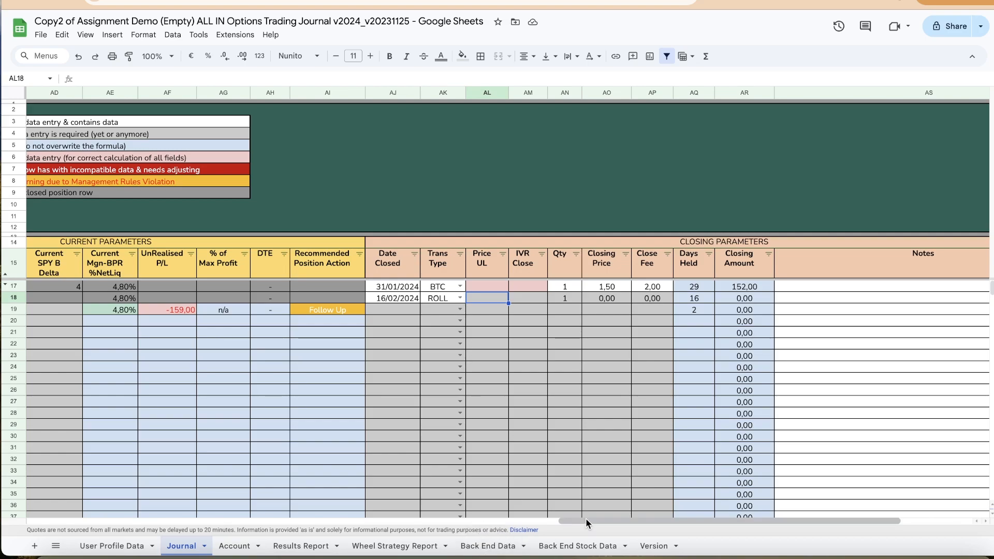
pyautogui.moveTo(586, 521); pyautogui.dragTo(792, 515)
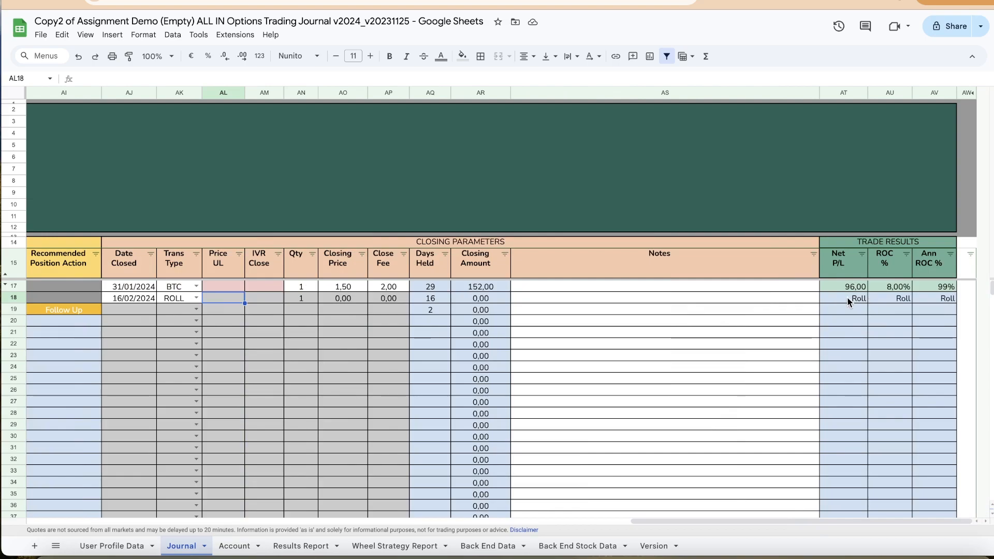
pyautogui.moveTo(727, 517); pyautogui.dragTo(147, 535)
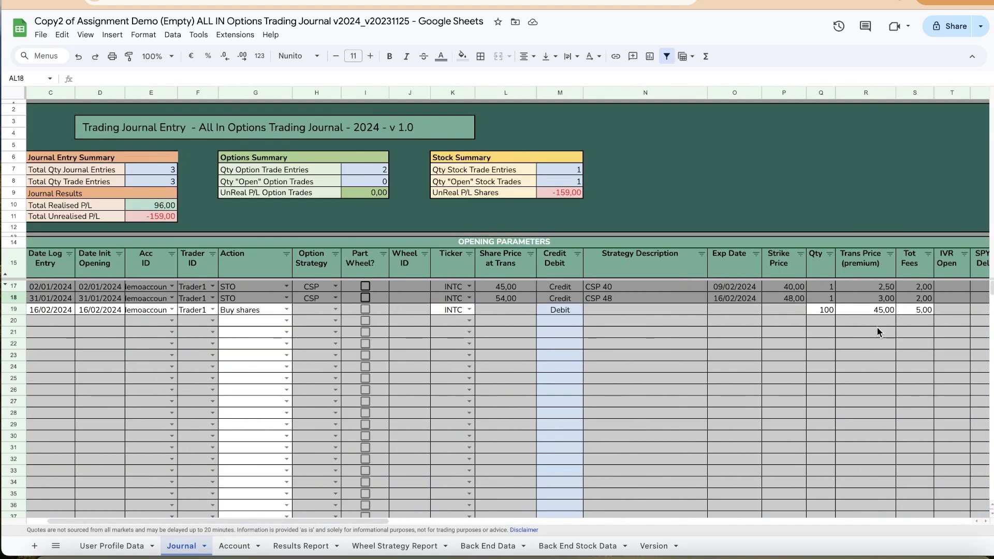
pyautogui.moveTo(319, 520); pyautogui.dragTo(451, 521)
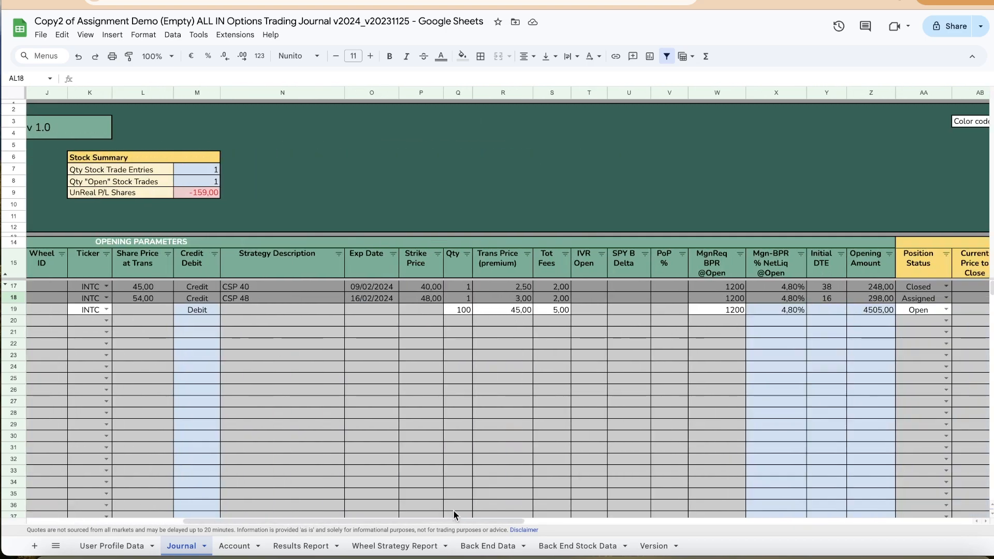